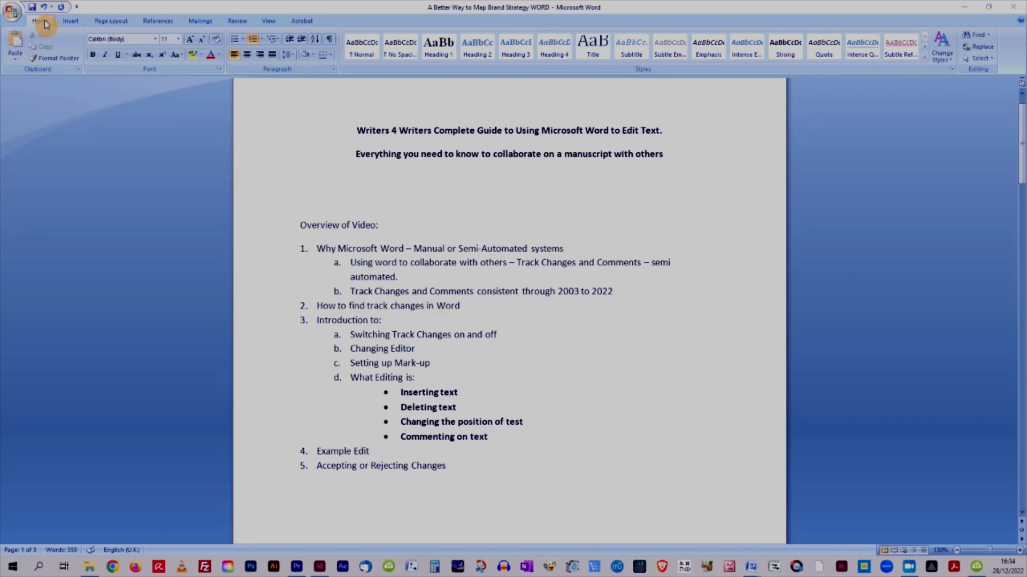
Open the Review tab and switch Track Changes on, then off again.
{"action": "left_click", "coordinate": [242, 23]}
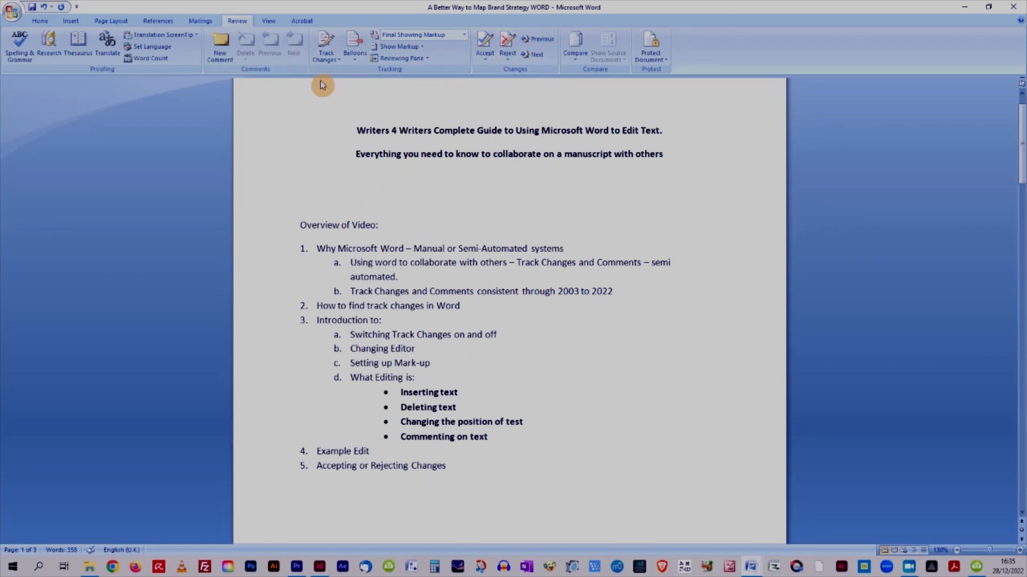
{"action": "left_click", "coordinate": [327, 45]}
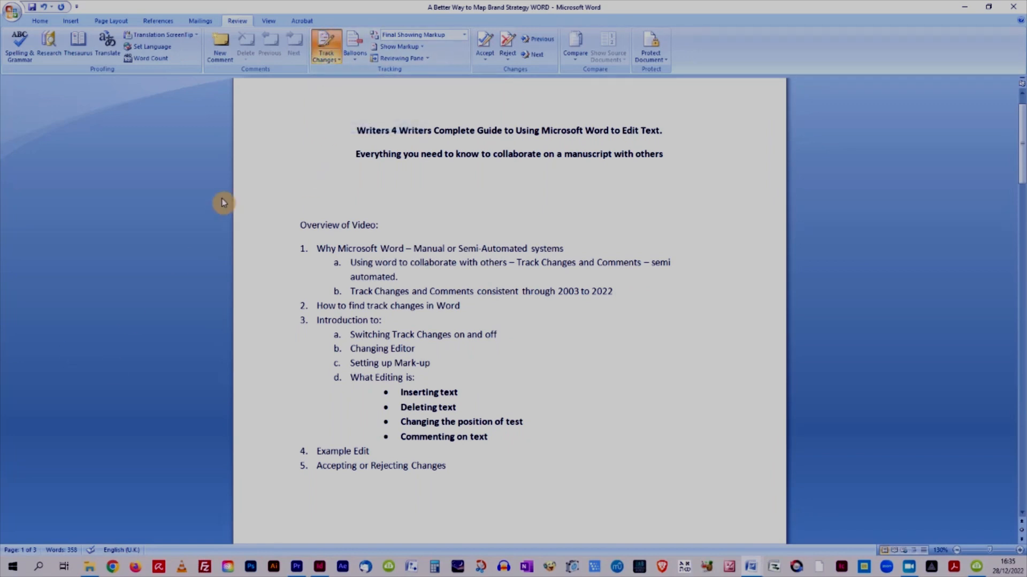
{"action": "left_click", "coordinate": [332, 45]}
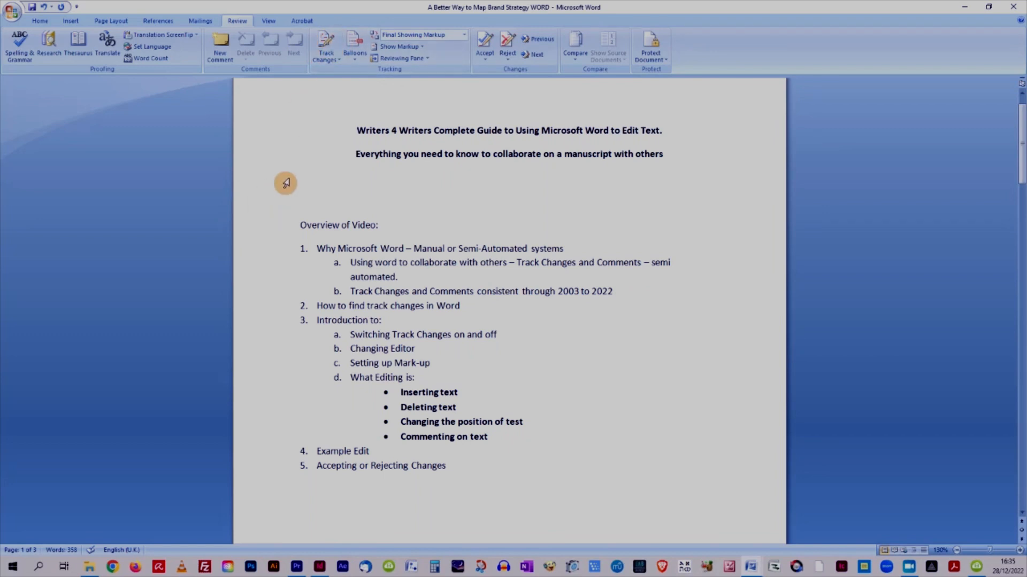
Open Change User Name from the Track Changes options and check the user name and initials before closing Word Options.
{"action": "left_click", "coordinate": [339, 64]}
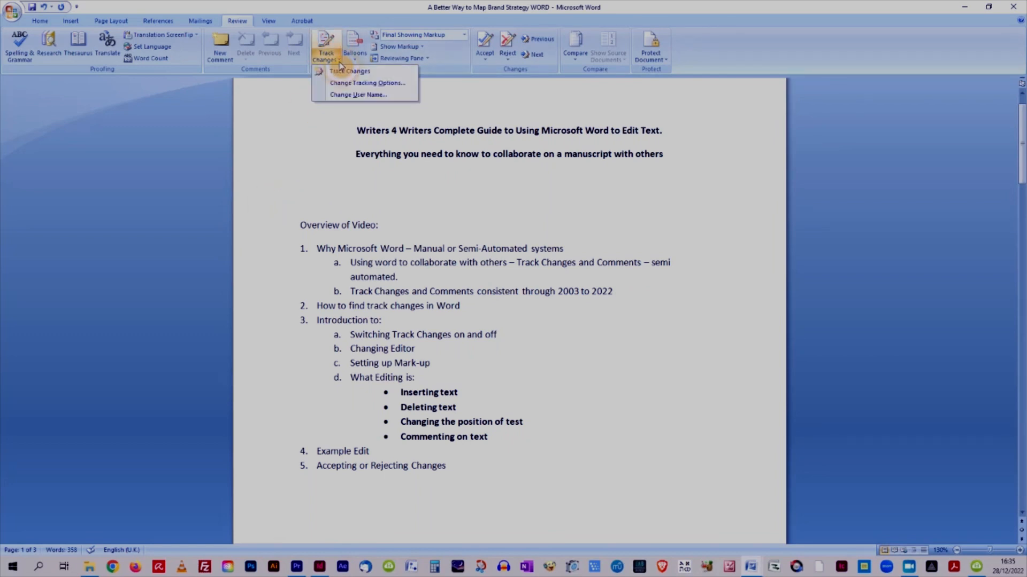
{"action": "left_click", "coordinate": [356, 95]}
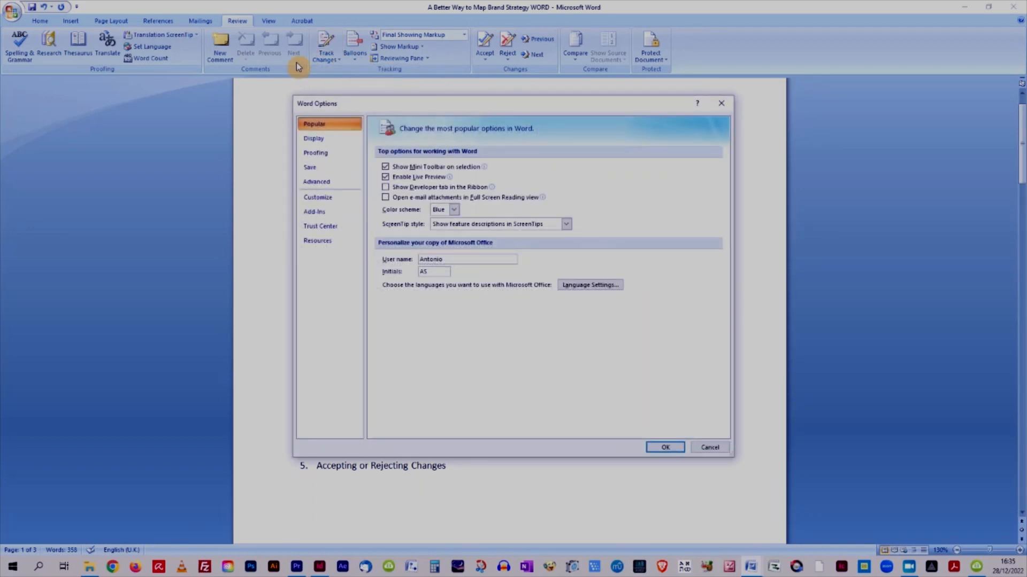
{"action": "left_click_drag", "start_coordinate": [449, 259], "coordinate": [401, 265]}
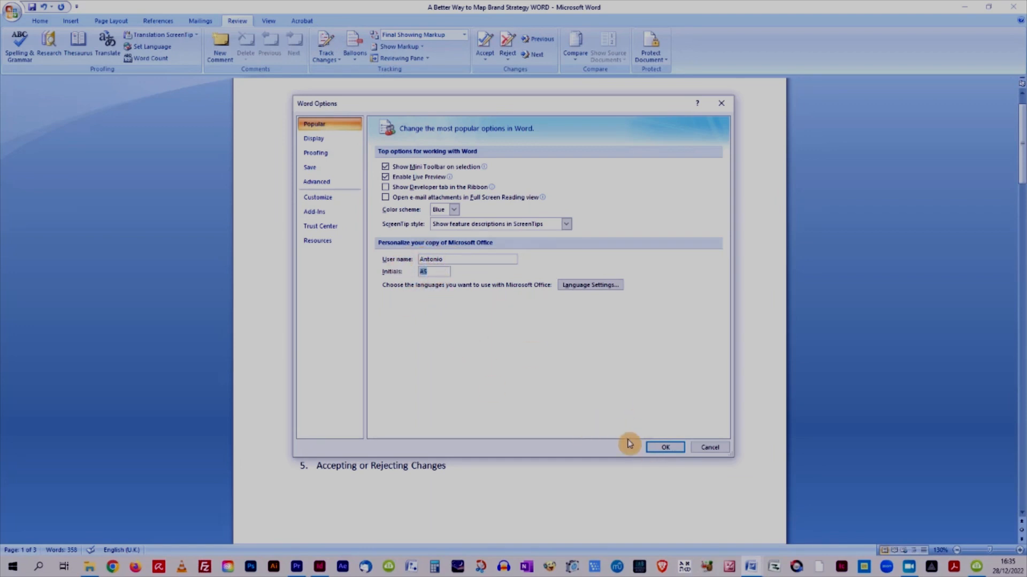
{"action": "left_click", "coordinate": [665, 448]}
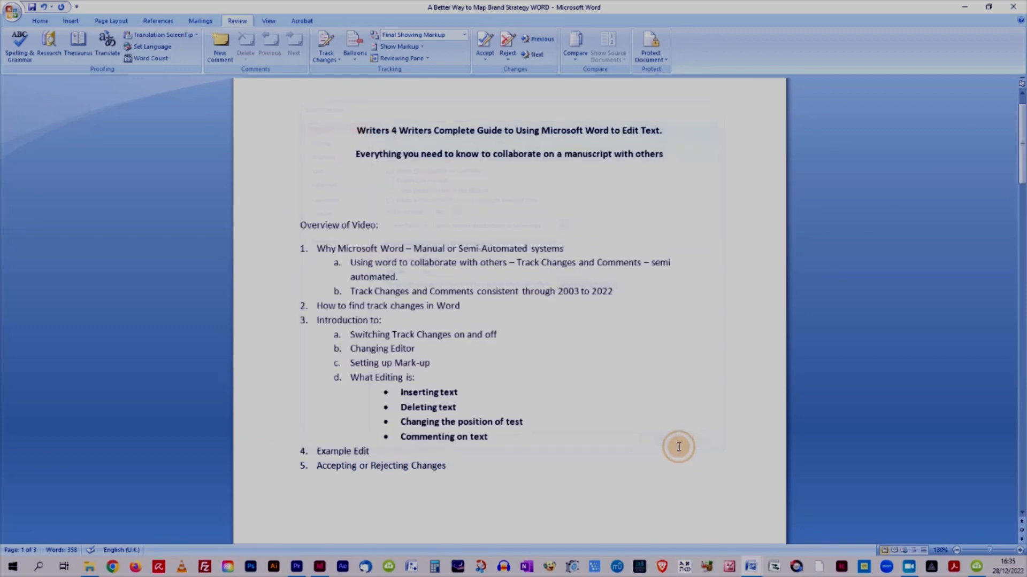
Open the Track Changes Options dialog to review the markup colours and balloon settings, then close it.
{"action": "left_click", "coordinate": [327, 58]}
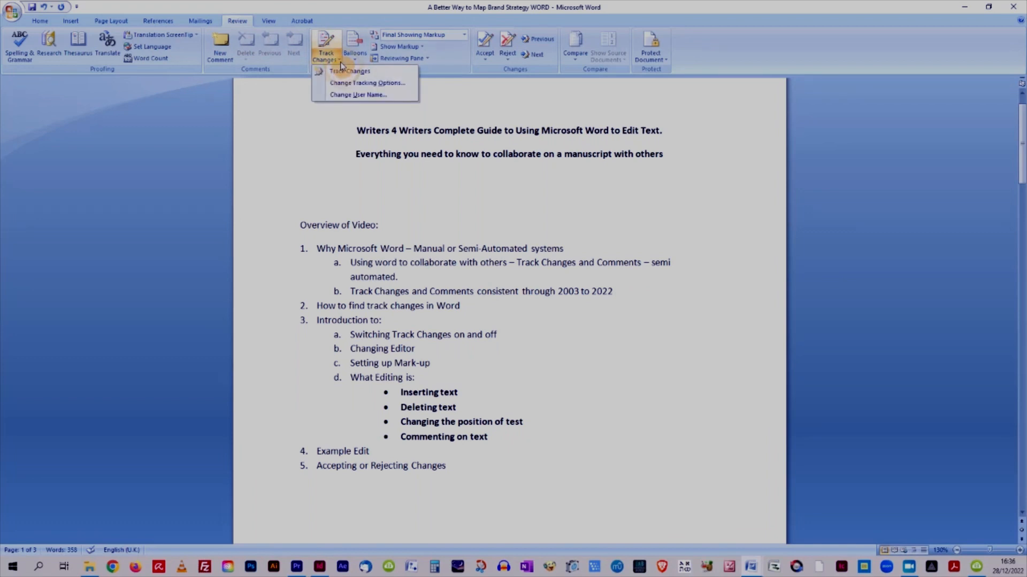
{"action": "left_click", "coordinate": [378, 86]}
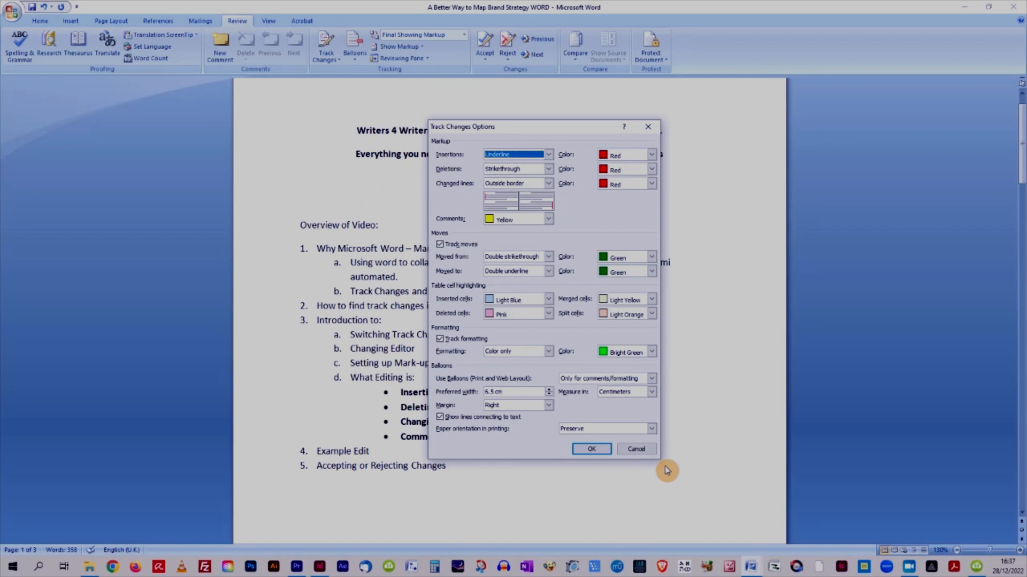
{"action": "left_click", "coordinate": [591, 450]}
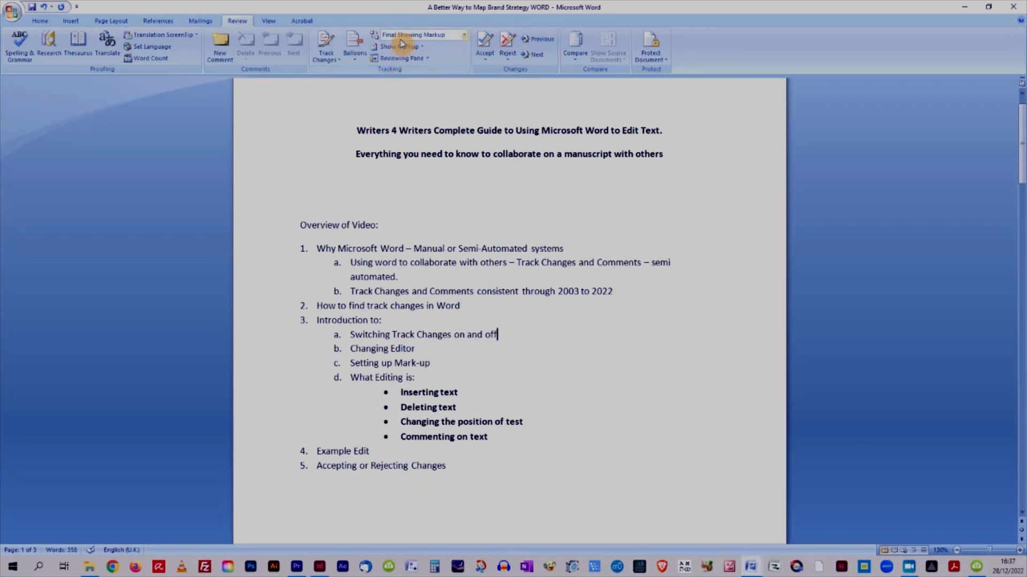
Keep balloons showing only comments and formatting, and open then close the Reviewing Pane.
{"action": "left_click", "coordinate": [355, 60]}
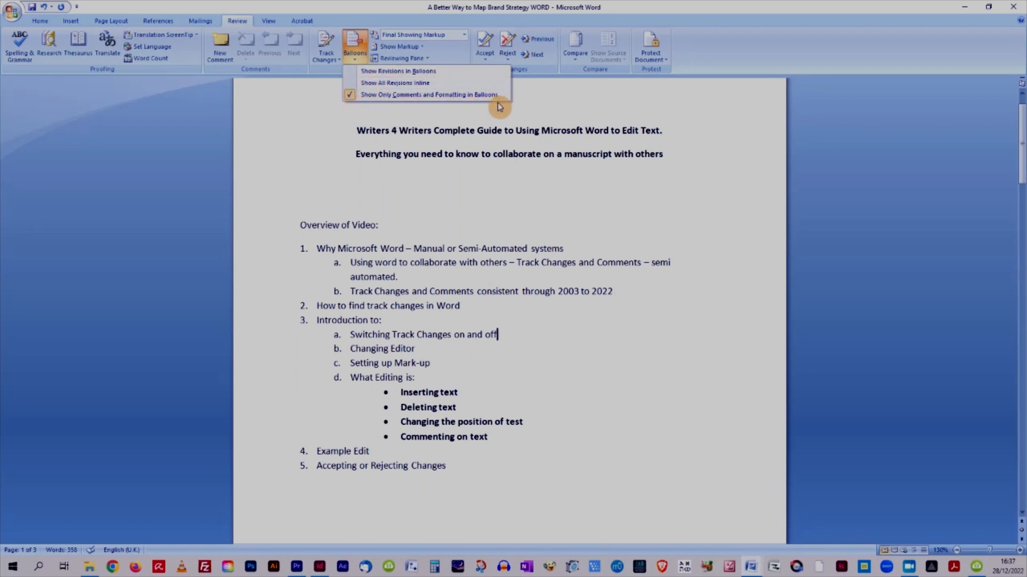
{"action": "left_click", "coordinate": [513, 88]}
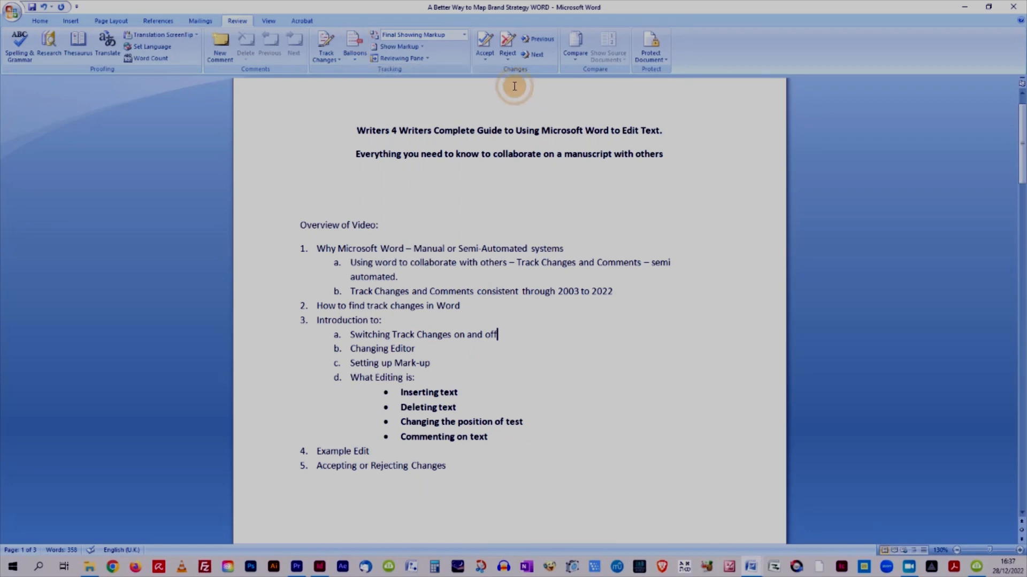
{"action": "left_click", "coordinate": [404, 60]}
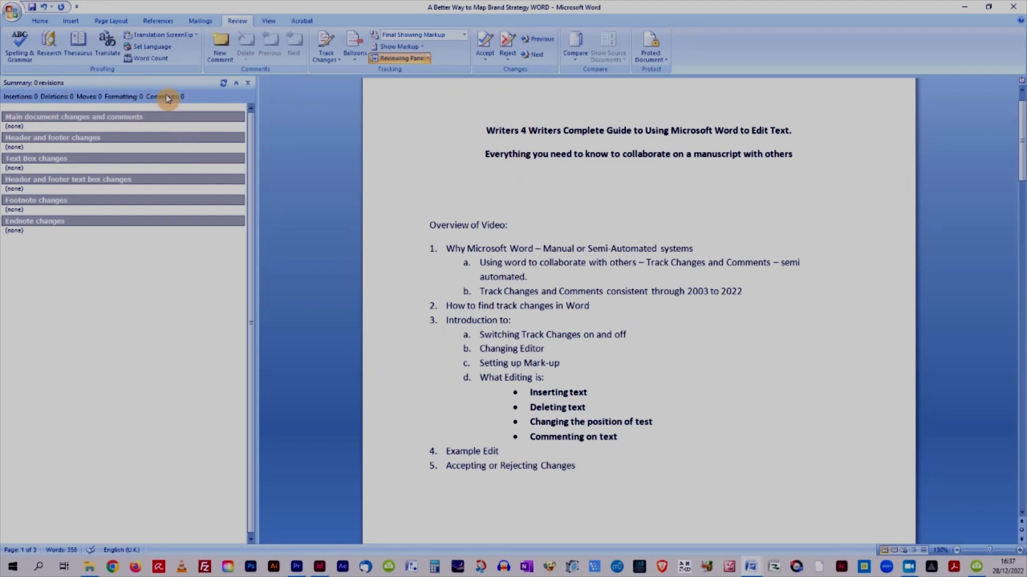
{"action": "left_click", "coordinate": [390, 60]}
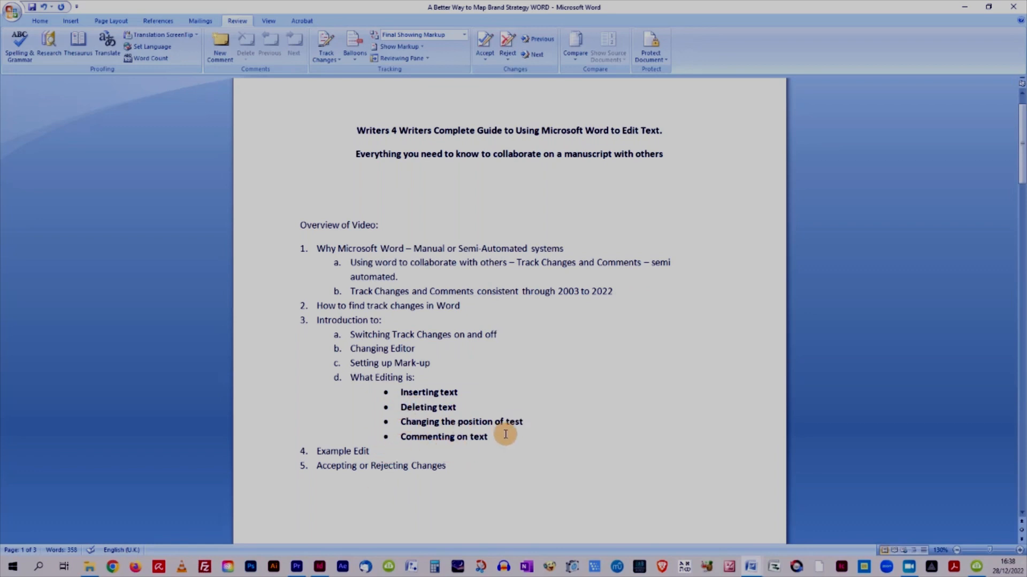
Scroll down to the Brand Strategy article and examine its opening paragraphs.
{"action": "scroll", "coordinate": [506, 434], "scroll_direction": "down", "scroll_amount": 2}
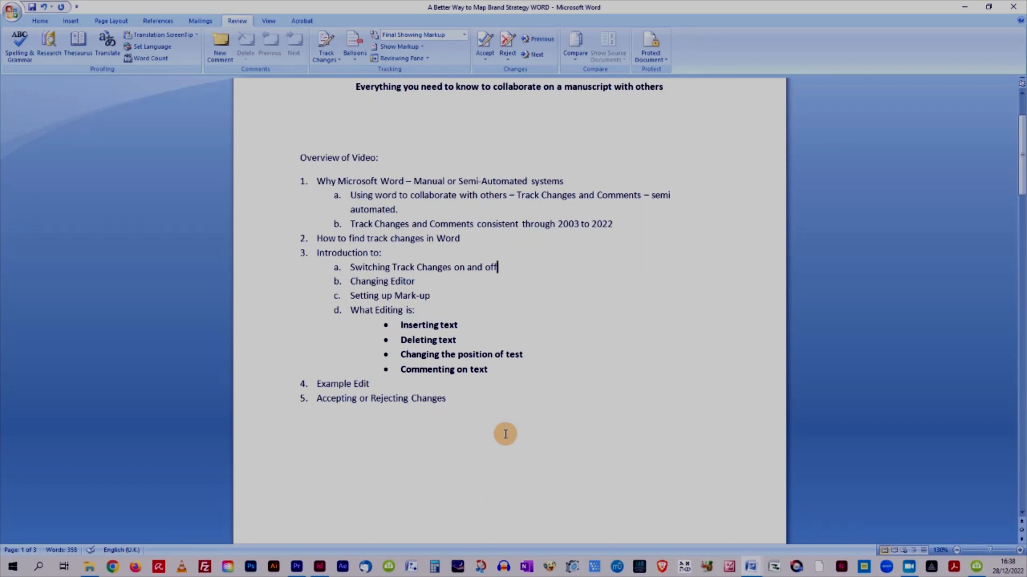
{"action": "left_click_drag", "start_coordinate": [374, 384], "coordinate": [300, 384]}
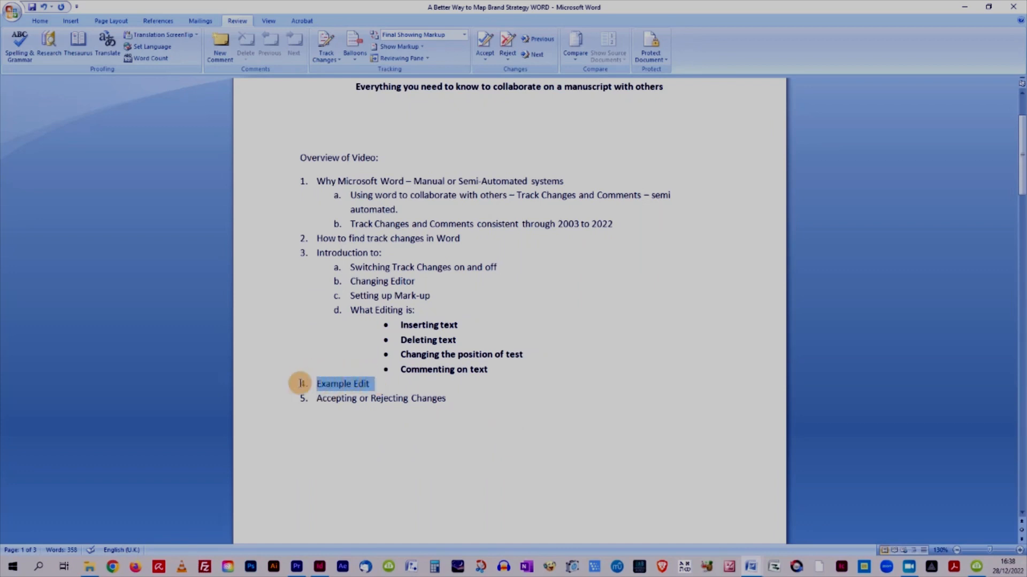
{"action": "scroll", "coordinate": [543, 396], "scroll_direction": "down", "scroll_amount": 8}
{"action": "scroll", "coordinate": [543, 396], "scroll_direction": "down", "scroll_amount": 20}
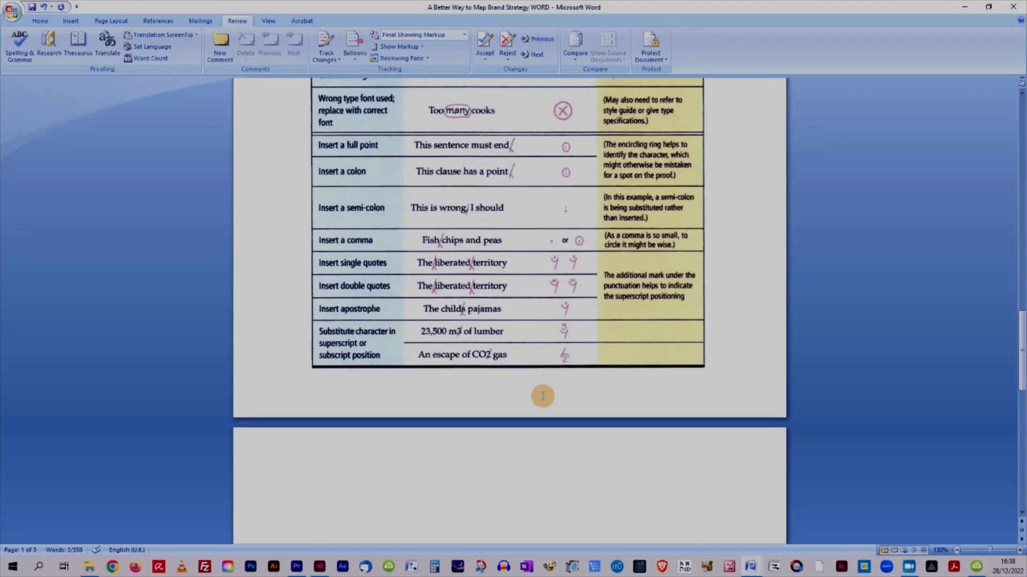
{"action": "scroll", "coordinate": [543, 397], "scroll_direction": "down", "scroll_amount": 6}
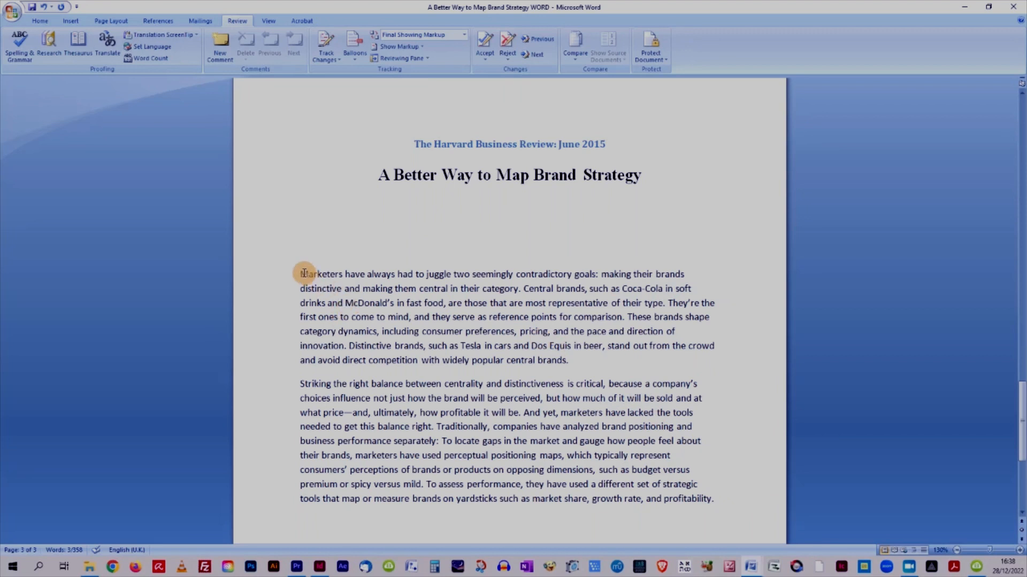
{"action": "left_click_drag", "start_coordinate": [299, 271], "coordinate": [724, 500]}
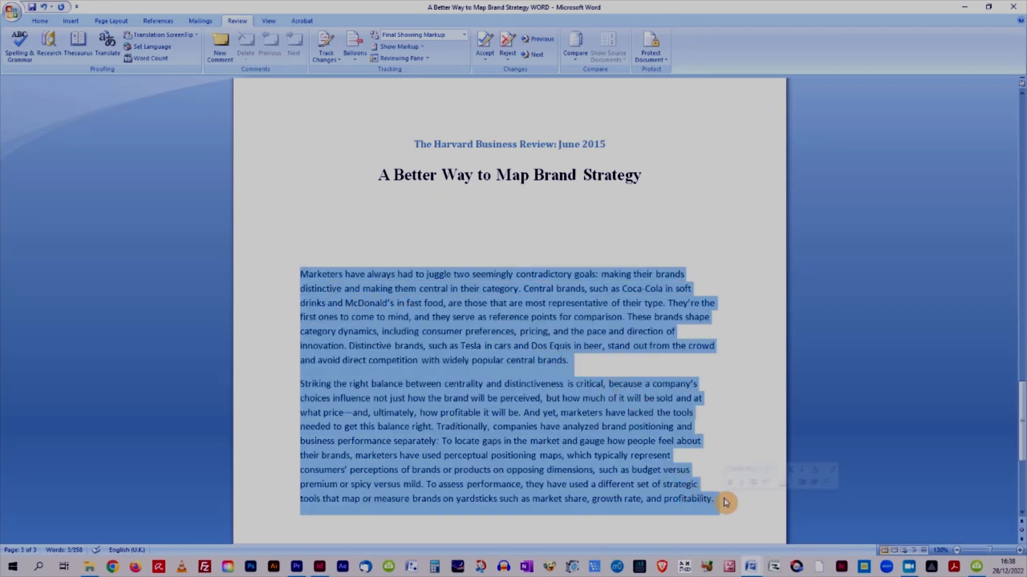
{"action": "left_click", "coordinate": [323, 205]}
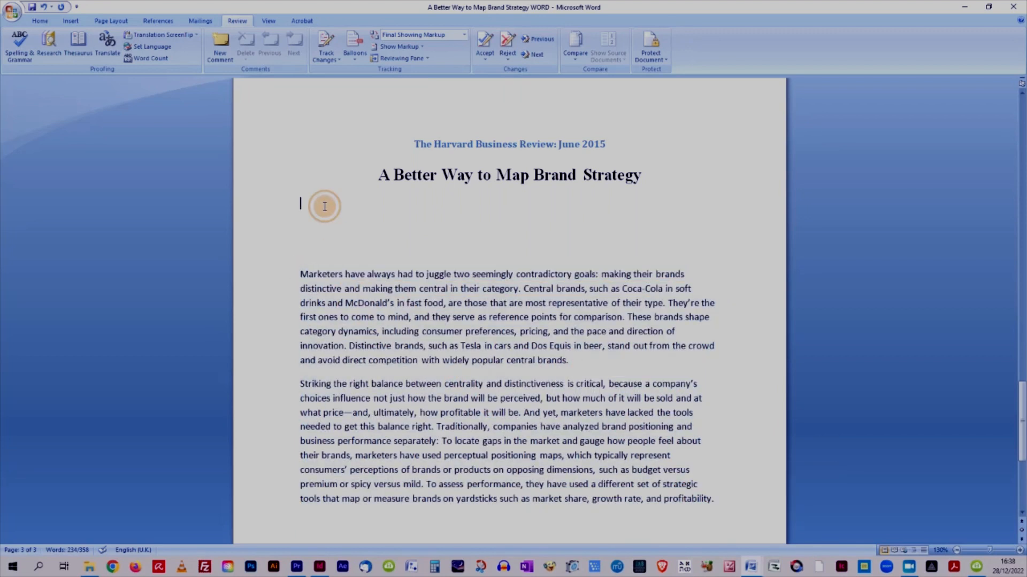
{"action": "left_click", "coordinate": [327, 235]}
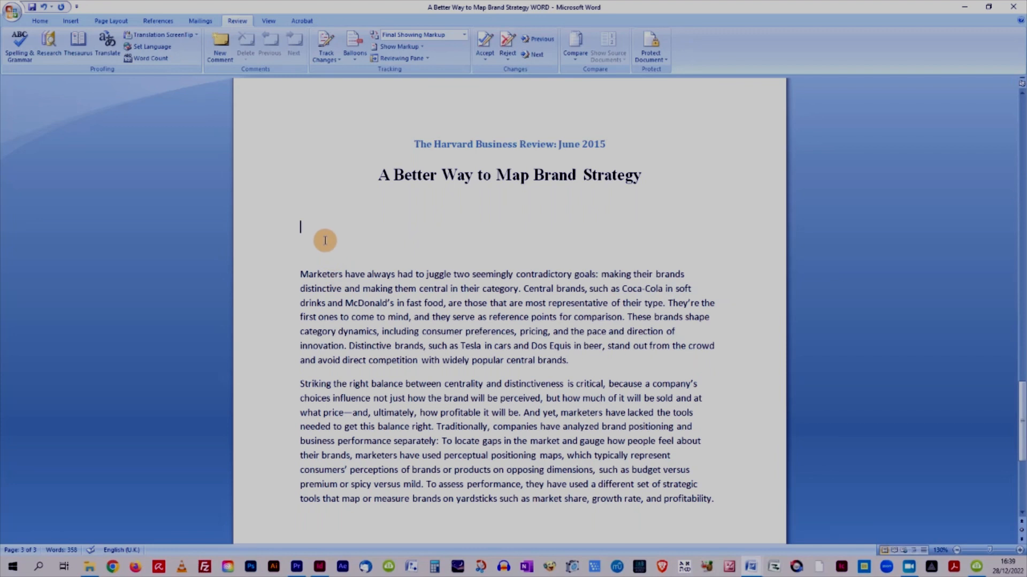
{"action": "left_click", "coordinate": [321, 244]}
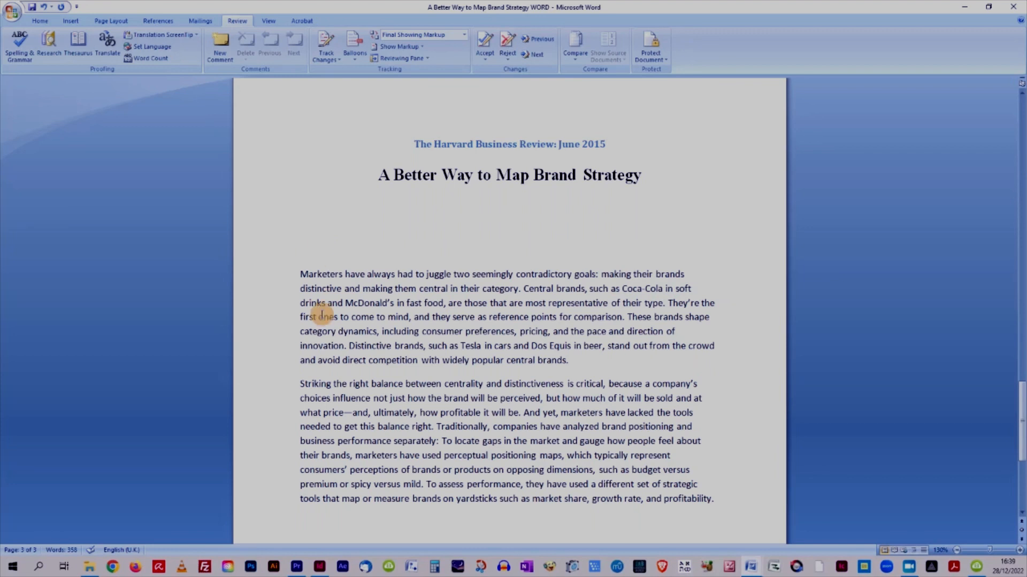
{"action": "left_click", "coordinate": [324, 243]}
{"action": "left_click", "coordinate": [323, 248]}
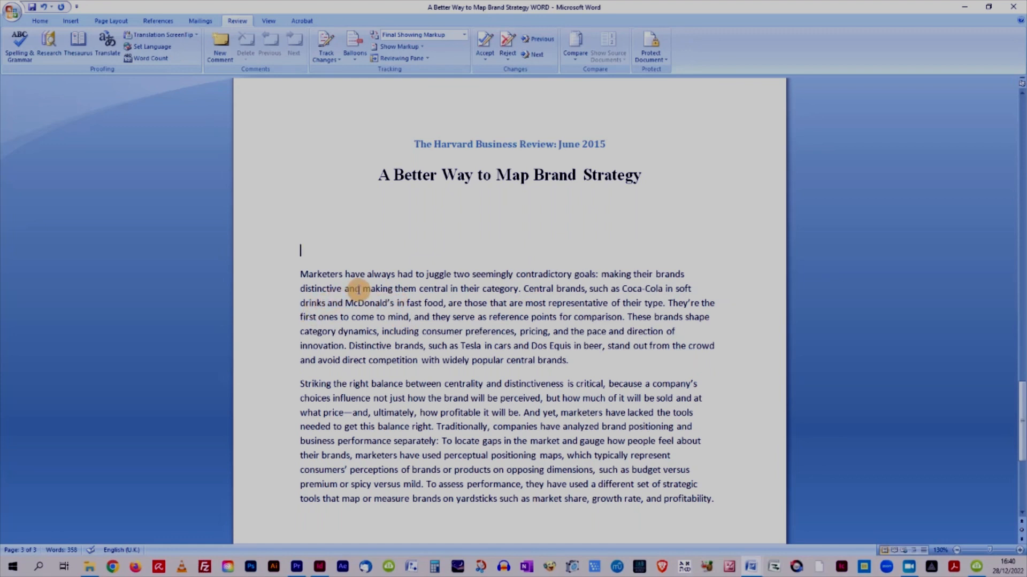
{"action": "left_click_drag", "start_coordinate": [360, 290], "coordinate": [345, 287]}
{"action": "left_click", "coordinate": [345, 237]}
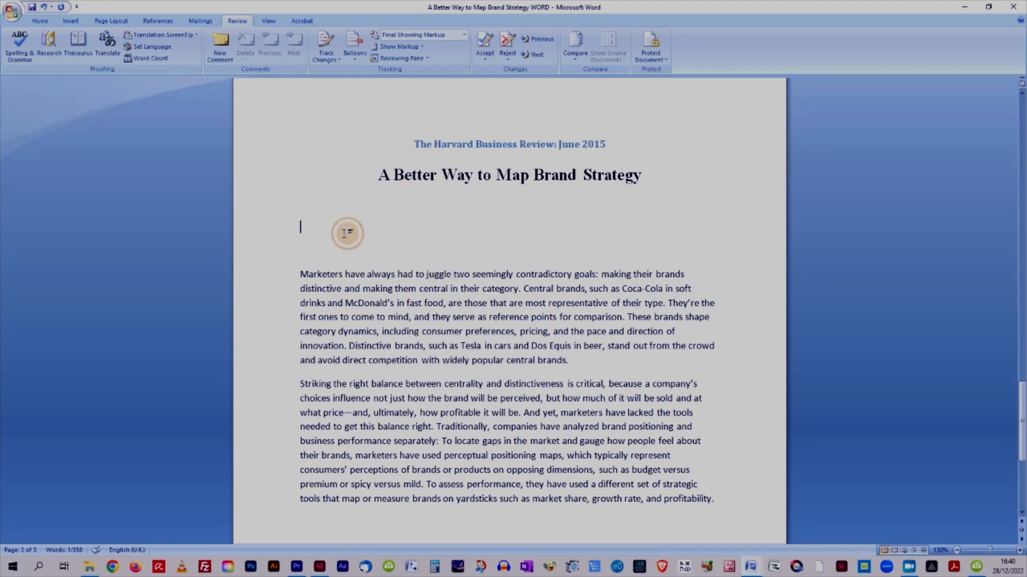
Turn on Track Changes and replace 'and' with 'or' in 'distinctive and making them central'.
{"action": "left_click", "coordinate": [330, 45]}
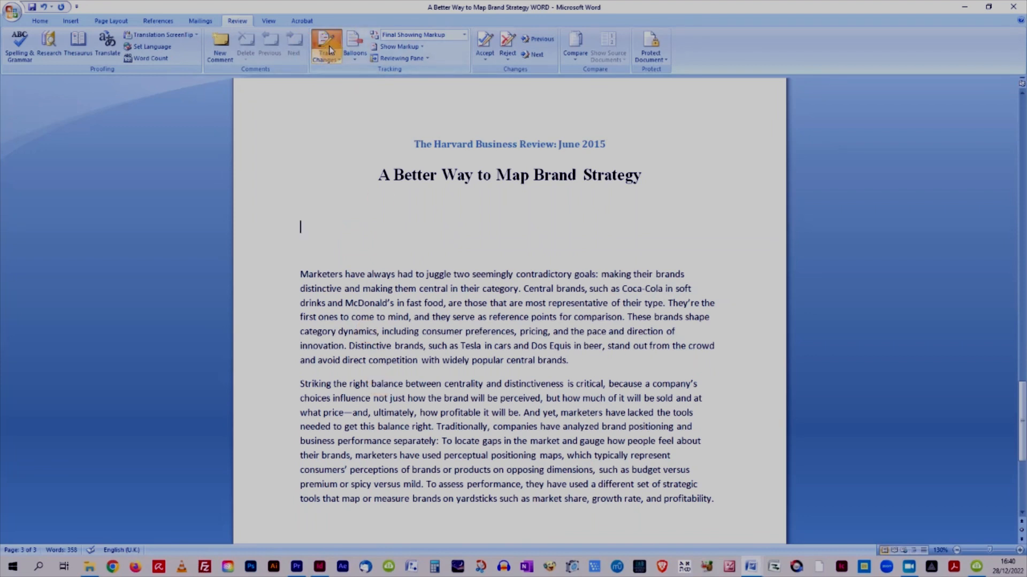
{"action": "double_click", "coordinate": [348, 290]}
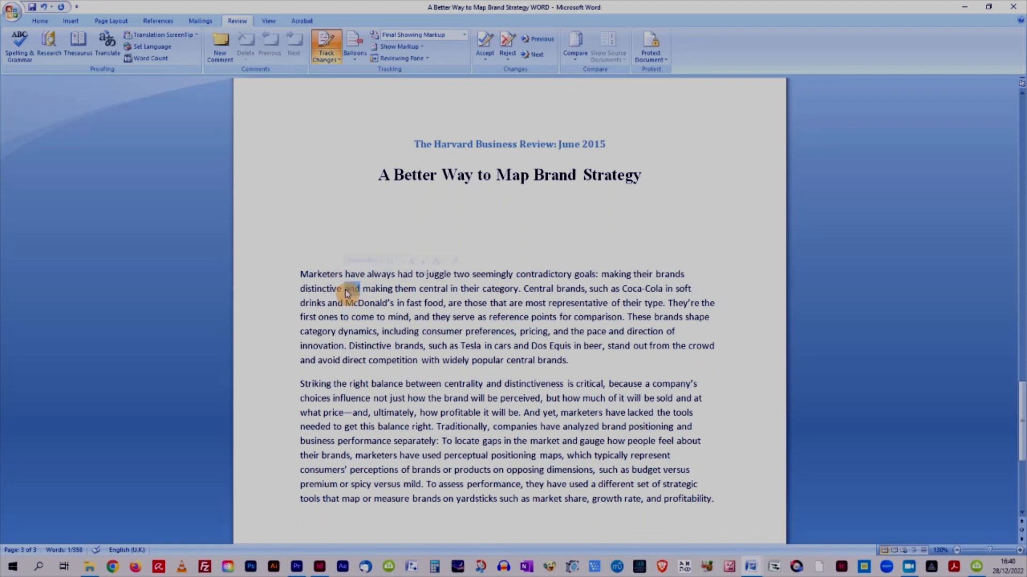
{"action": "type", "text": "or"}
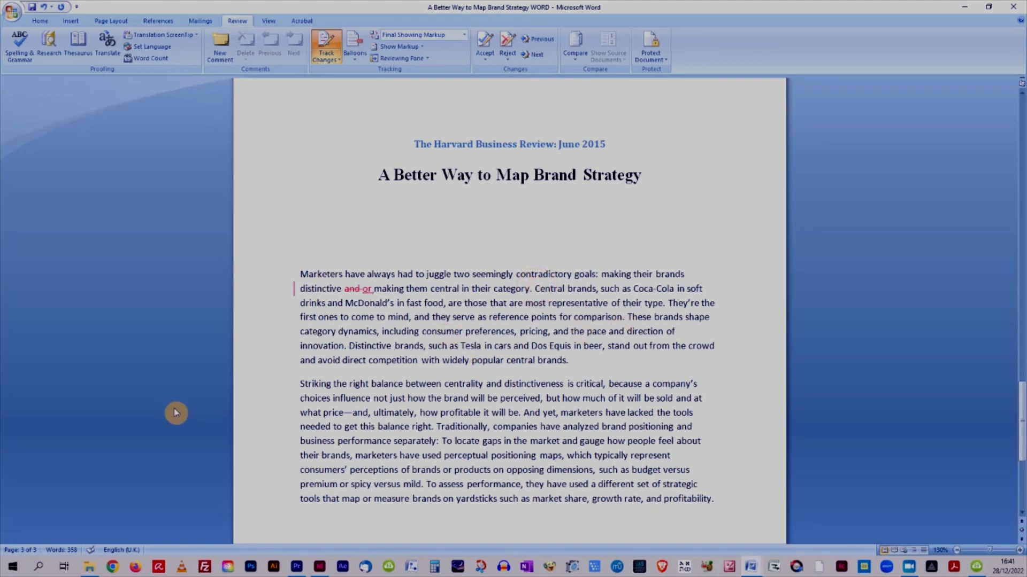
Start a new paragraph at 'Central brands' after the first sentence's 'category.'.
{"action": "left_click", "coordinate": [349, 345]}
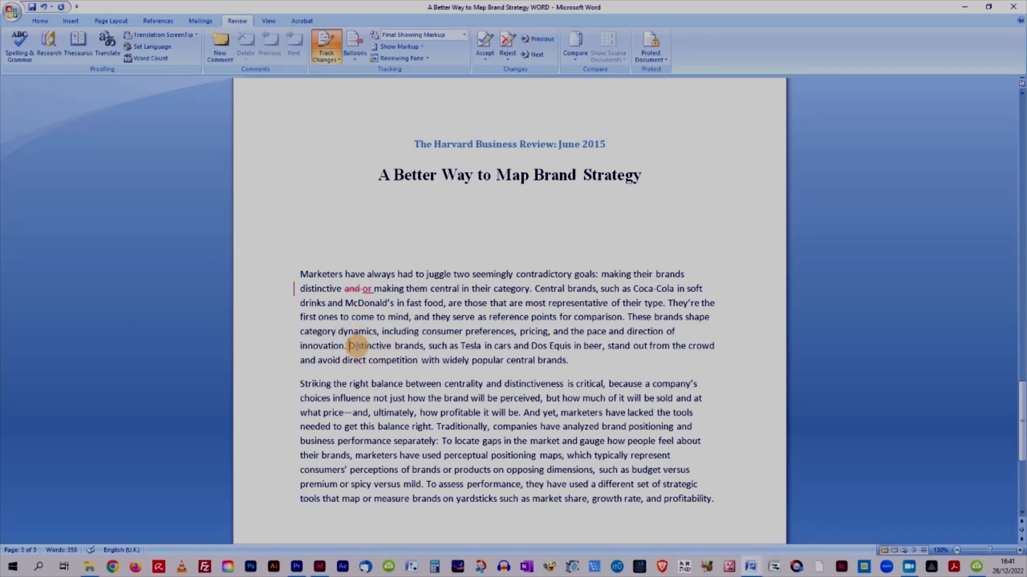
{"action": "left_click", "coordinate": [536, 289]}
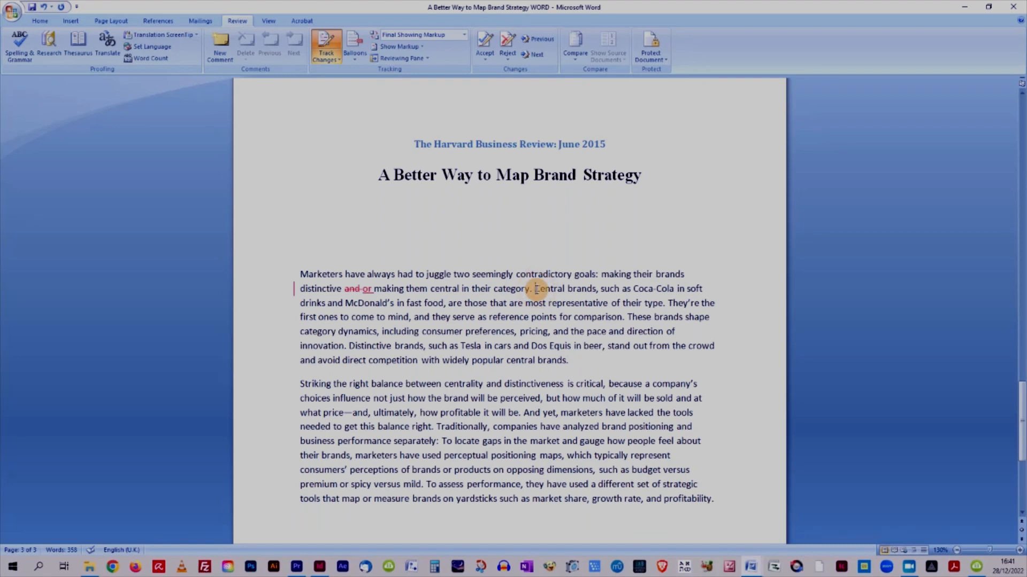
{"action": "key", "text": "Return"}
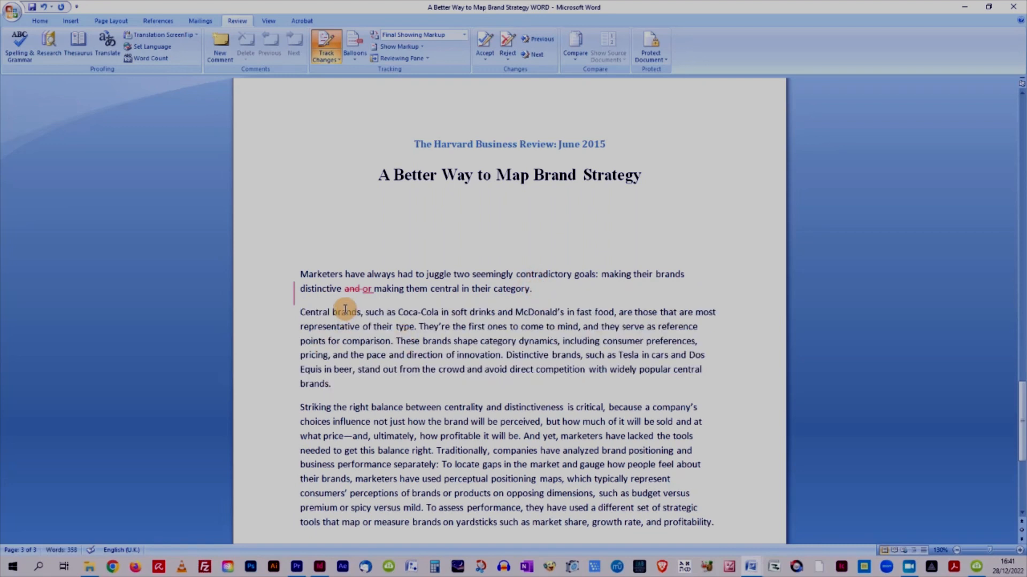
Add a comment reading 'New Para' to the word 'Central'.
{"action": "left_click_drag", "start_coordinate": [330, 311], "coordinate": [300, 316]}
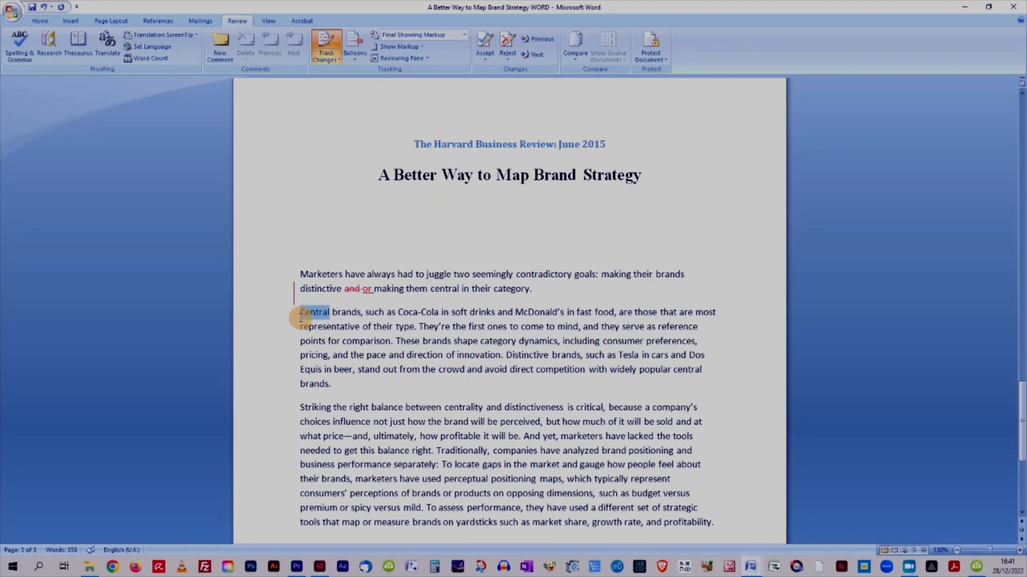
{"action": "left_click", "coordinate": [222, 49]}
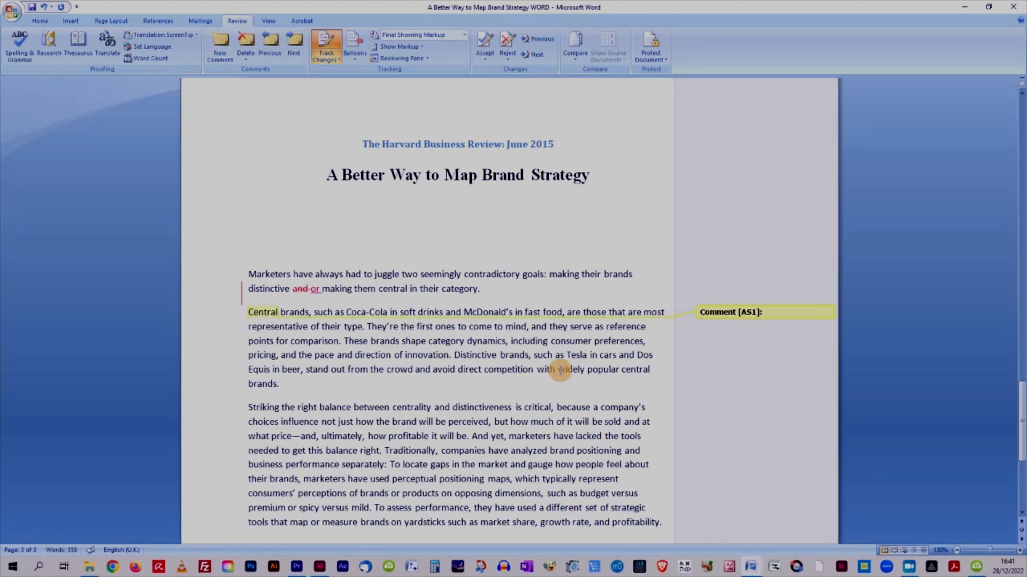
{"action": "type", "text": "New Para"}
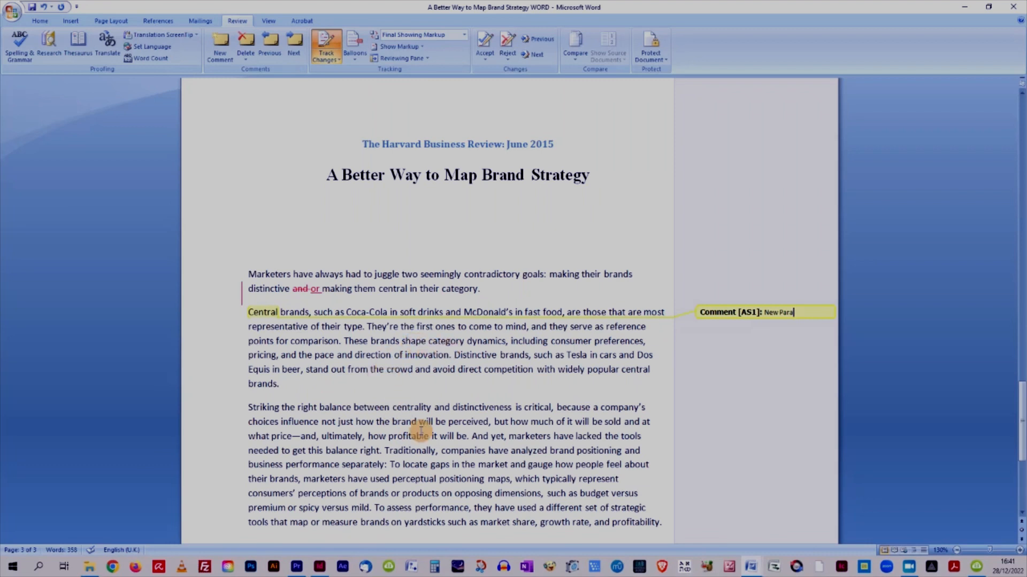
Start a new paragraph at 'Distinctive brands' and add a comment reading 'New Para' to the word 'Distinctive'.
{"action": "left_click", "coordinate": [455, 356]}
{"action": "key", "text": "Return"}
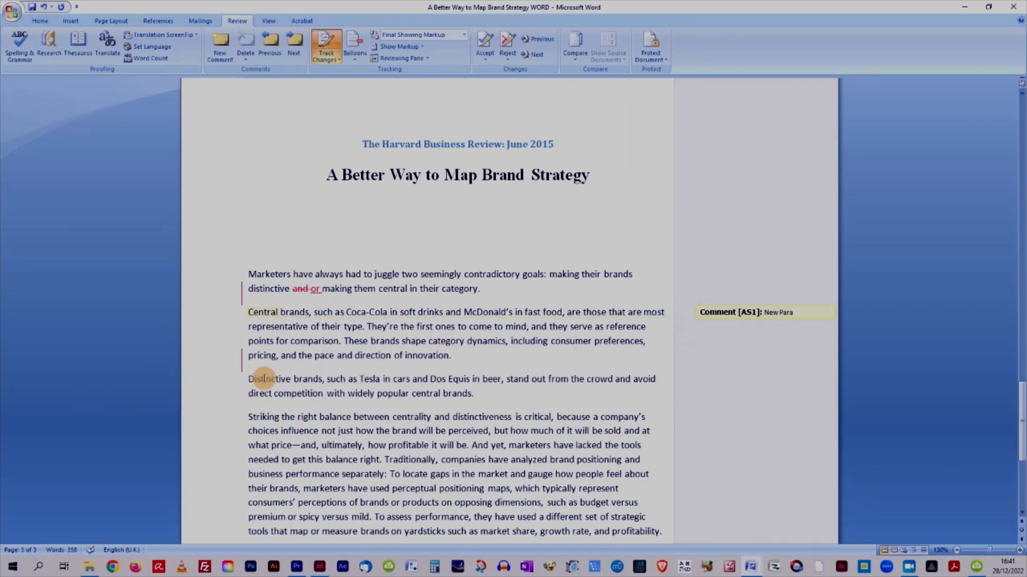
{"action": "left_click_drag", "start_coordinate": [289, 379], "coordinate": [248, 379]}
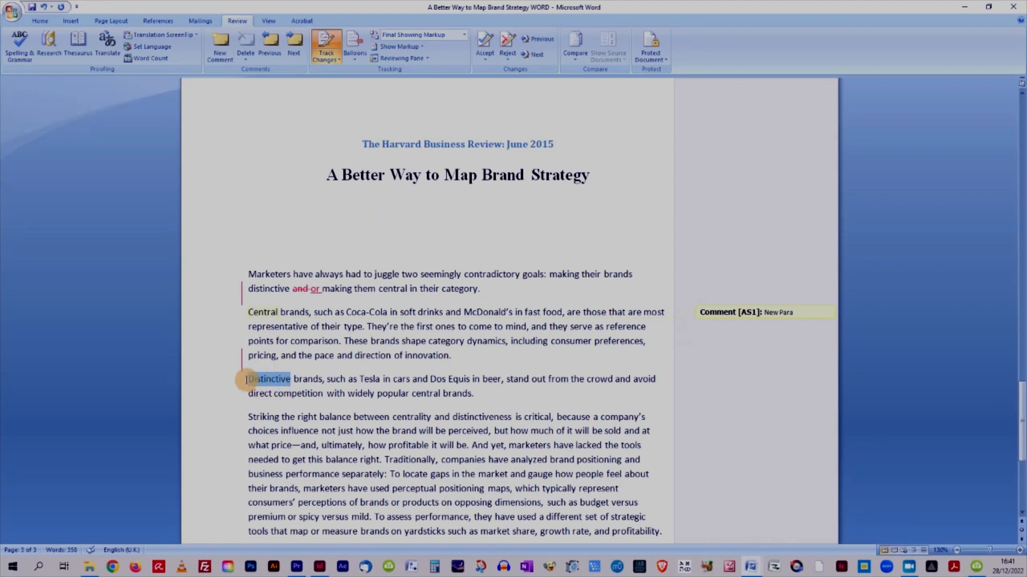
{"action": "left_click", "coordinate": [220, 45]}
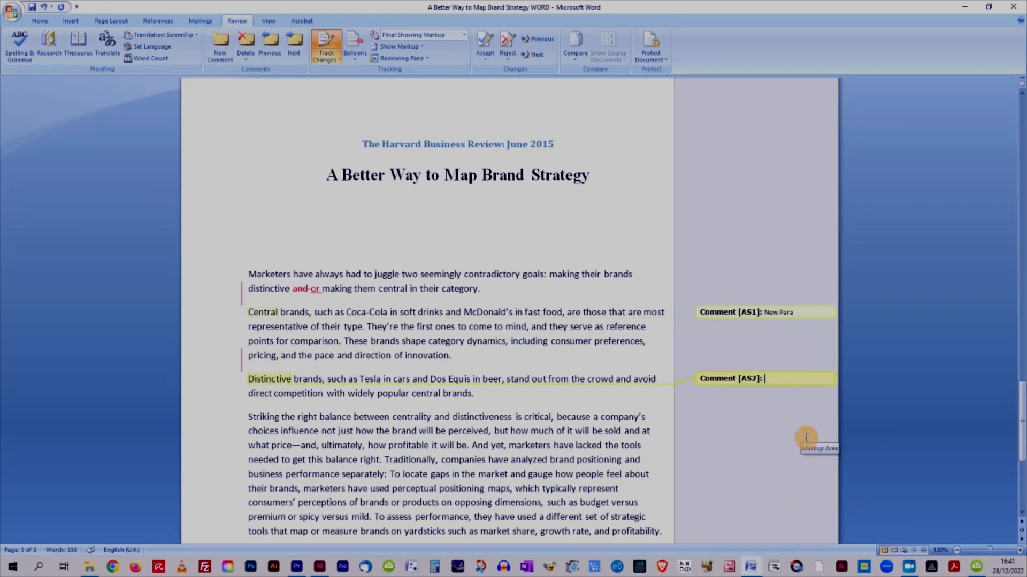
{"action": "type", "text": "New Para"}
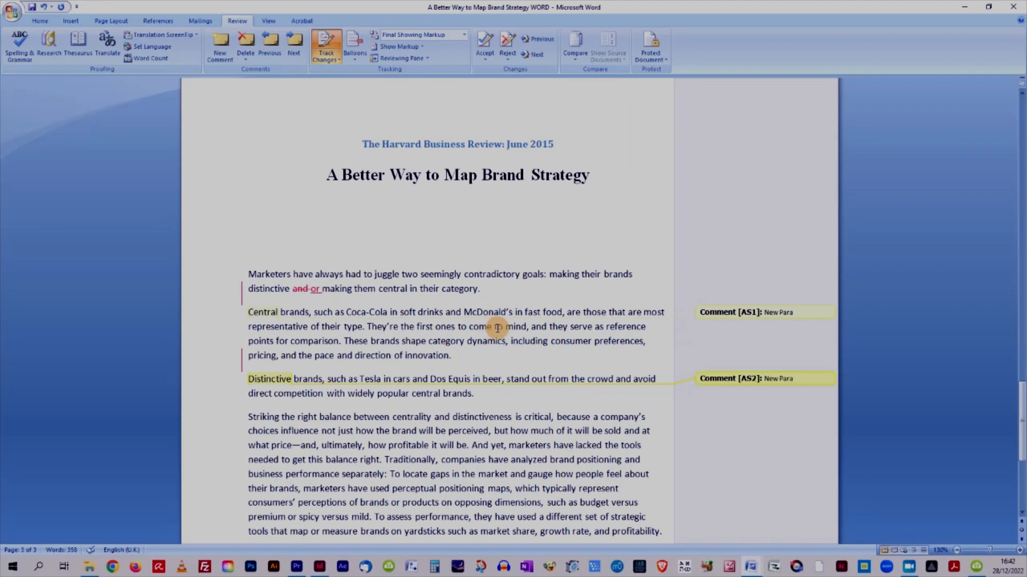
Replace 'to' with 'that' in 'the first ones to come to mind'.
{"action": "double_click", "coordinate": [459, 327]}
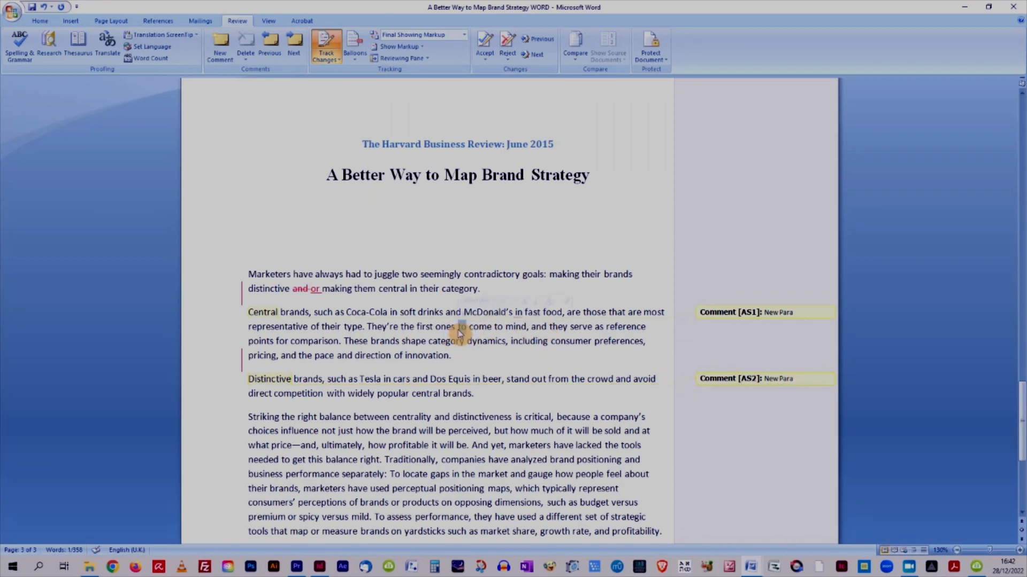
{"action": "type", "text": "that"}
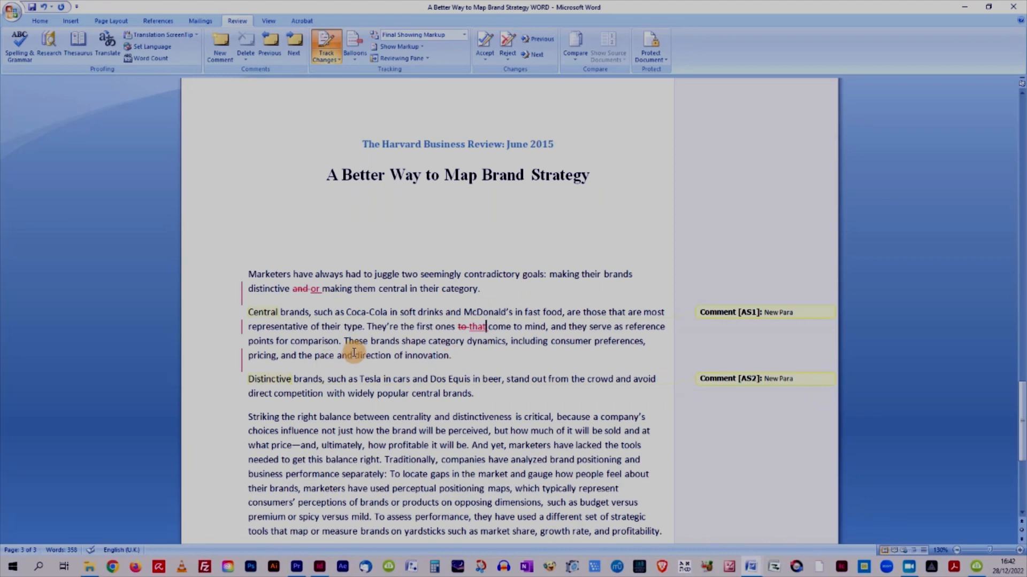
Add a comment on 'and the pace and' with the pasted suggestion text, correcting its start to 'Two ands too close:'.
{"action": "left_click_drag", "start_coordinate": [352, 355], "coordinate": [282, 357]}
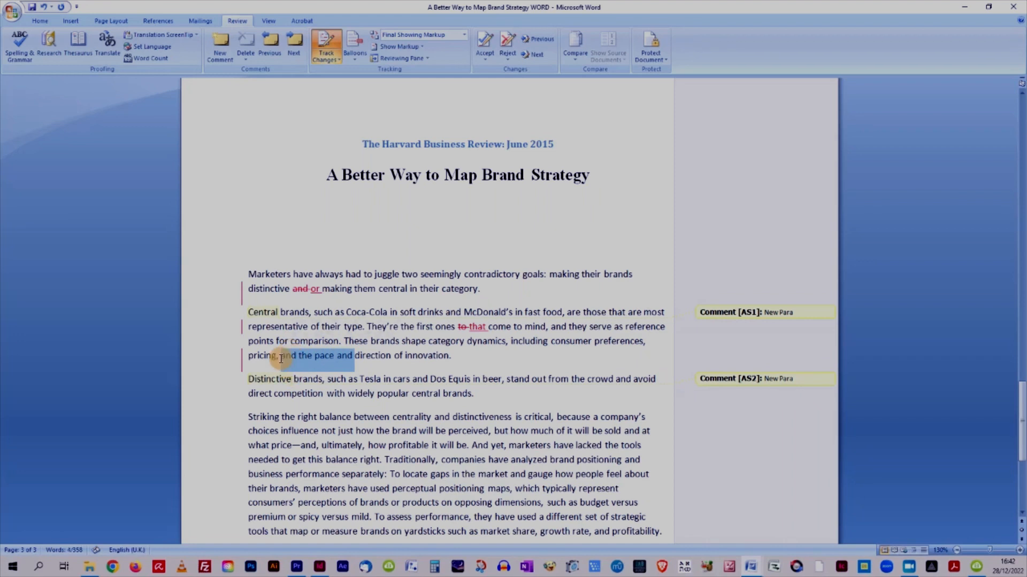
{"action": "left_click", "coordinate": [423, 356]}
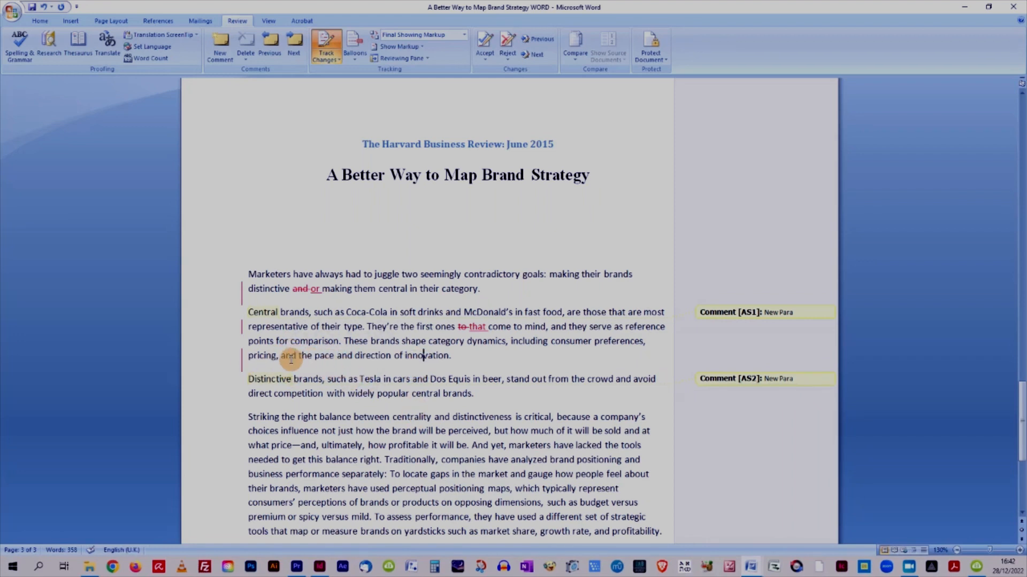
{"action": "left_click_drag", "start_coordinate": [448, 355], "coordinate": [309, 357]}
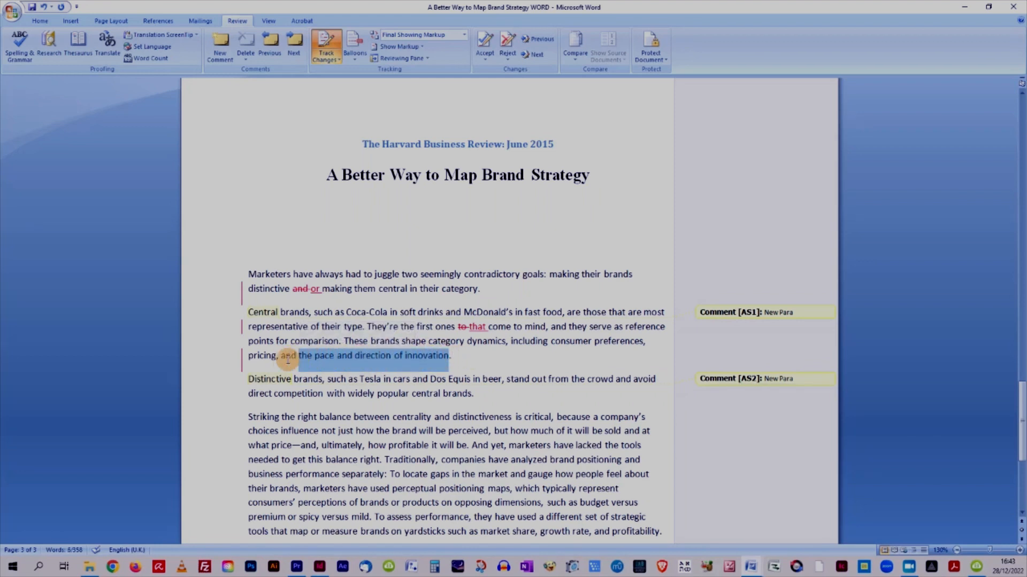
{"action": "left_click_drag", "start_coordinate": [282, 357], "coordinate": [358, 362]}
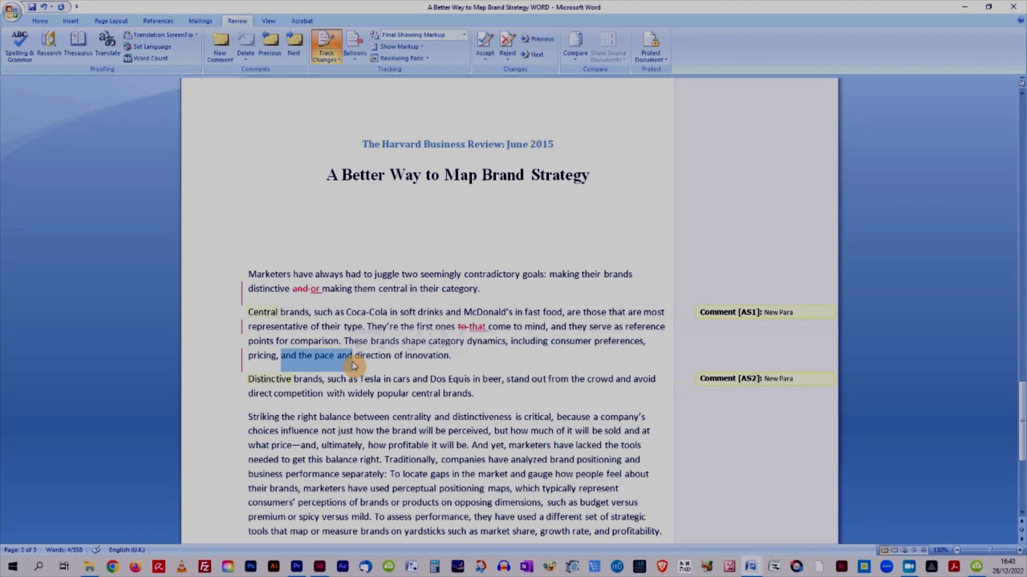
{"action": "left_click", "coordinate": [227, 39]}
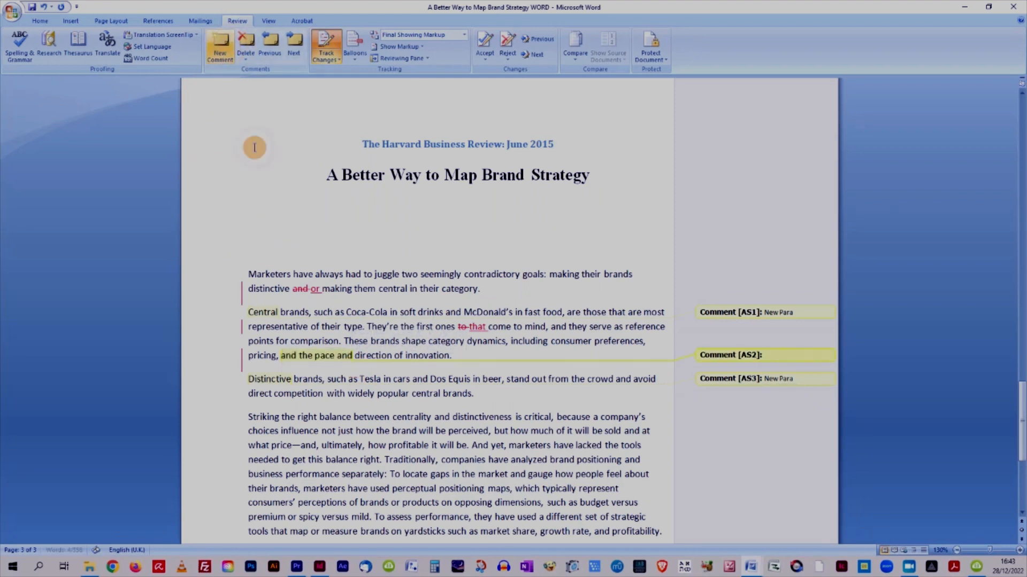
{"action": "left_click", "coordinate": [775, 353]}
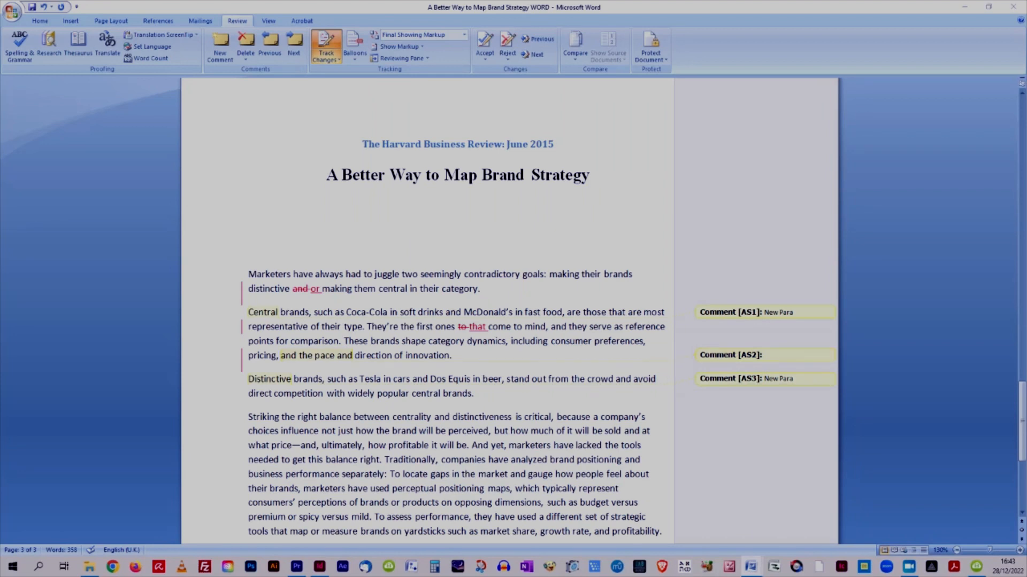
{"action": "left_click", "coordinate": [774, 357]}
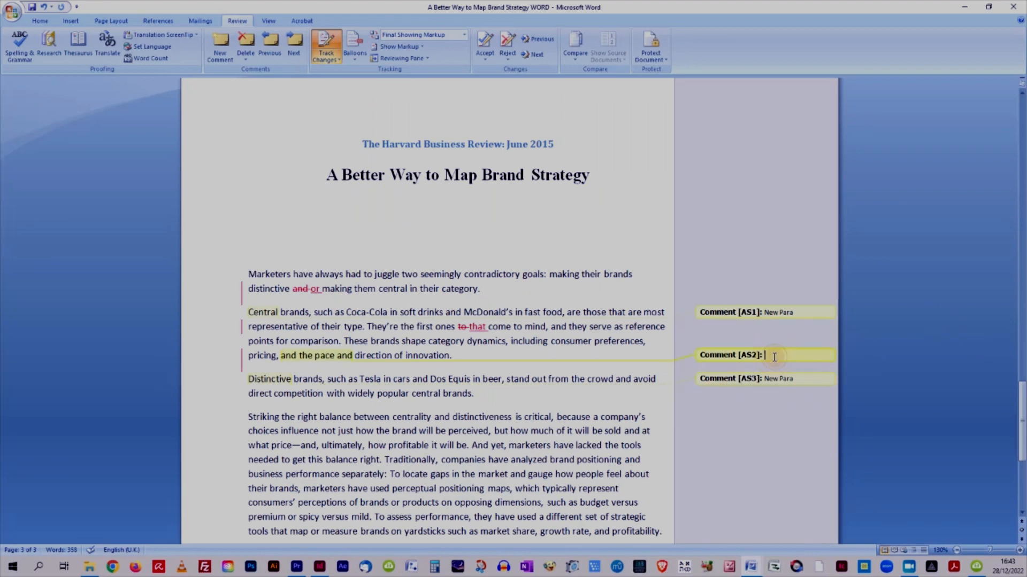
{"action": "right_click", "coordinate": [774, 357]}
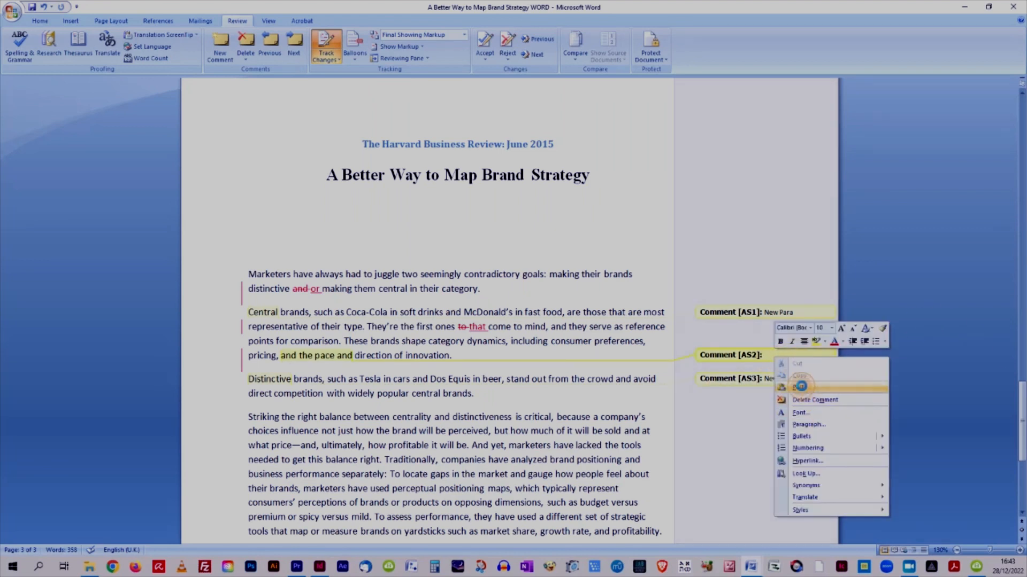
{"action": "left_click", "coordinate": [802, 388]}
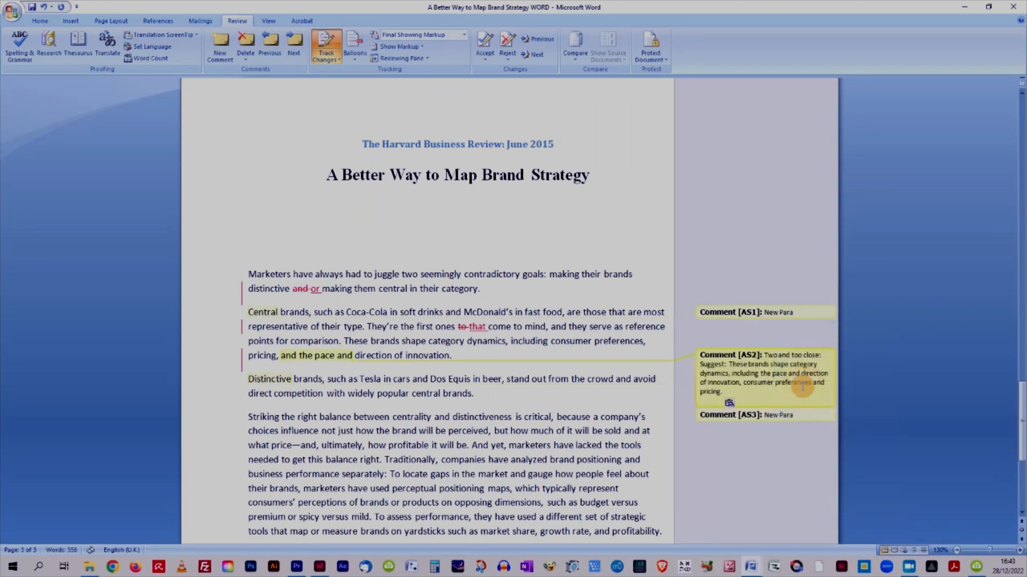
{"action": "left_click", "coordinate": [790, 355]}
{"action": "type", "text": "s"}
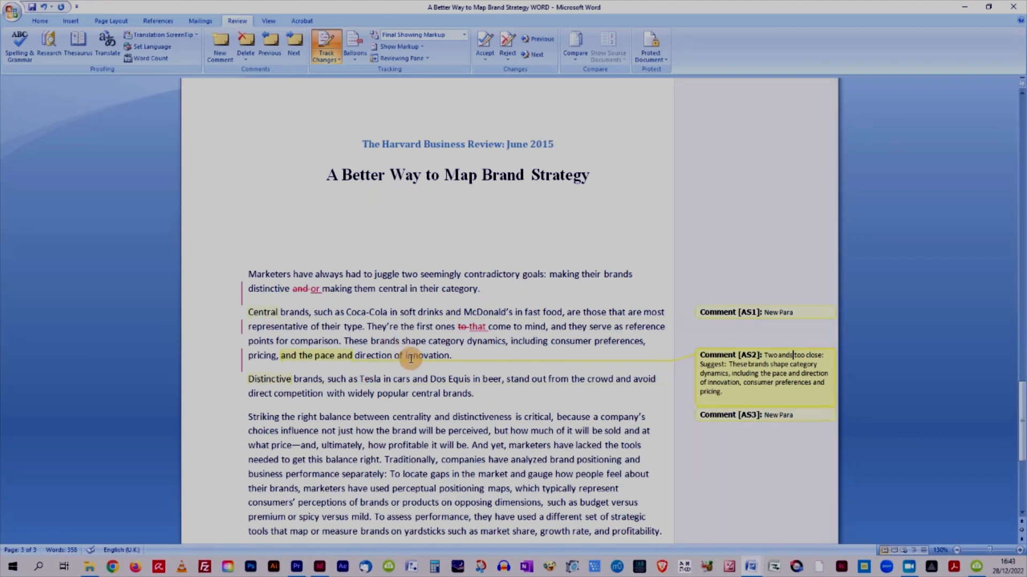
Insert a comma after 'sold' and delete the following 'and' in 'sold and at what price'.
{"action": "left_click", "coordinate": [455, 358]}
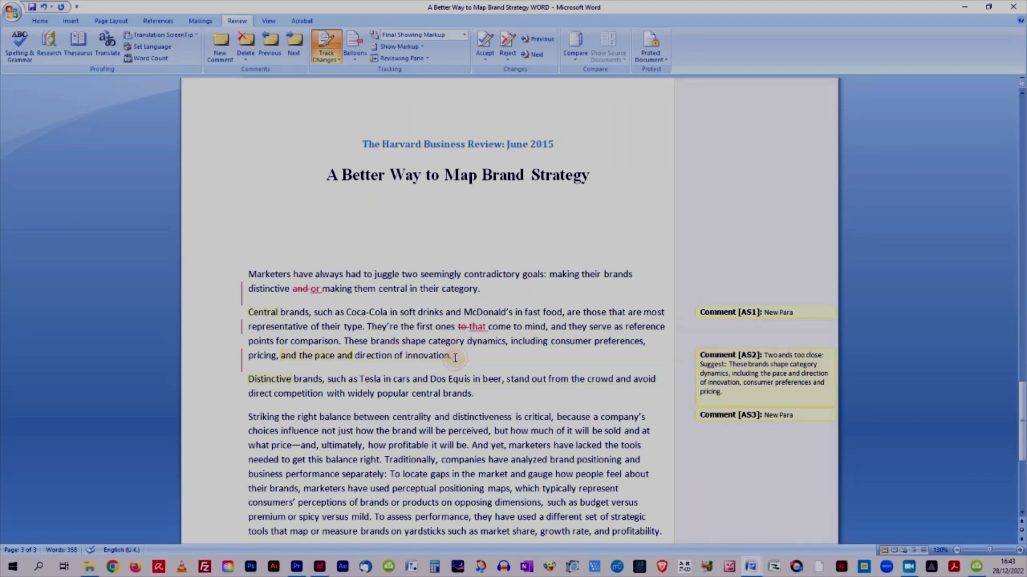
{"action": "scroll", "coordinate": [479, 400], "scroll_direction": "down", "scroll_amount": 2}
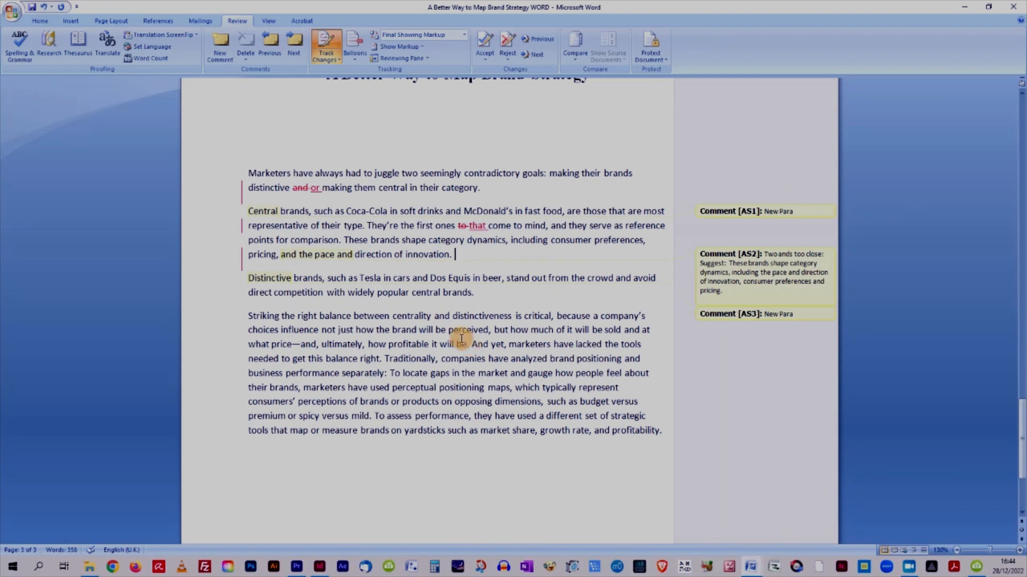
{"action": "left_click_drag", "start_coordinate": [639, 330], "coordinate": [622, 330]}
{"action": "left_click", "coordinate": [642, 366]}
{"action": "type", "text": ","}
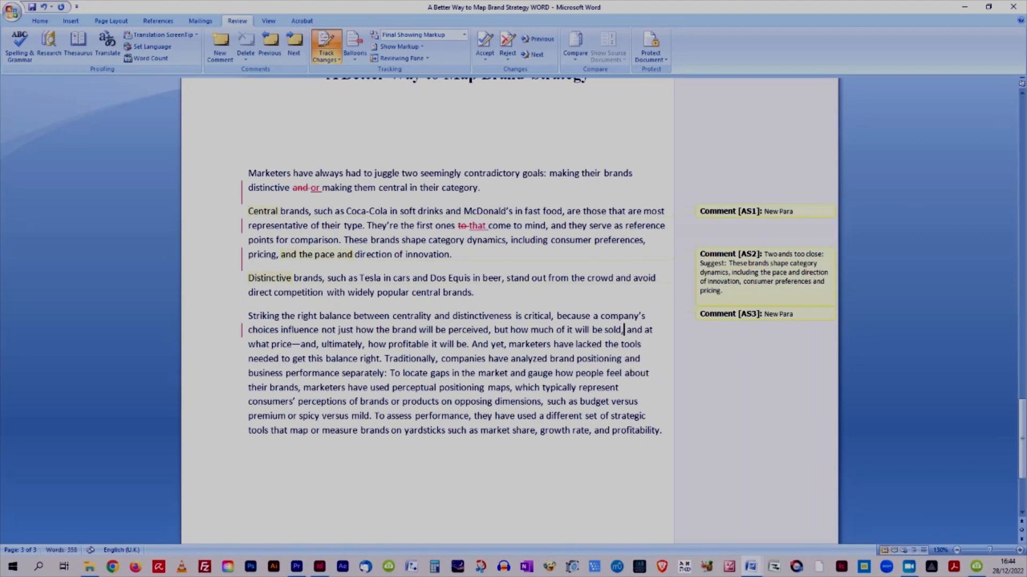
{"action": "double_click", "coordinate": [633, 330]}
{"action": "key", "text": "Delete"}
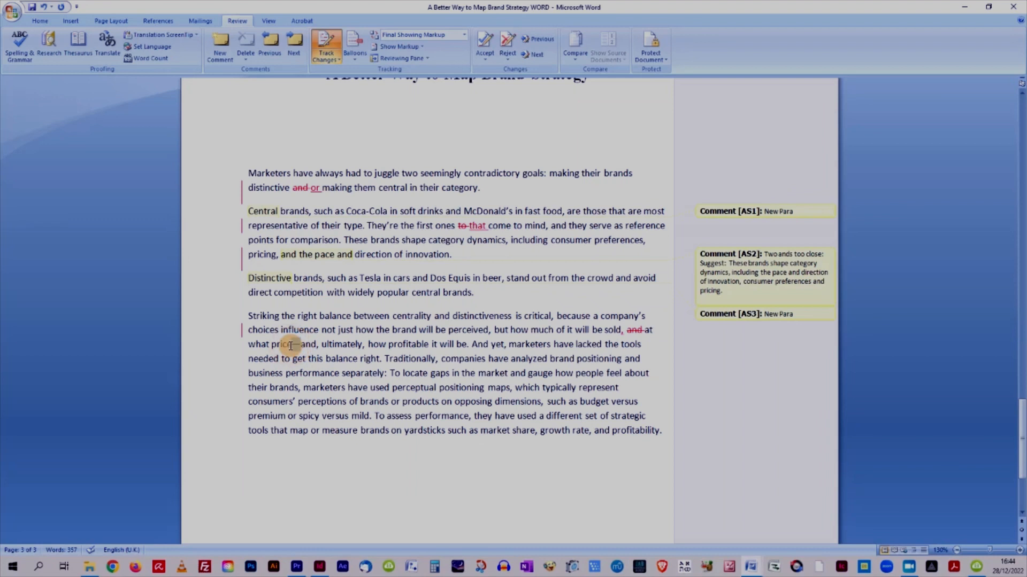
Delete the dash between 'price' and 'and' in the same sentence.
{"action": "key", "text": "Delete"}
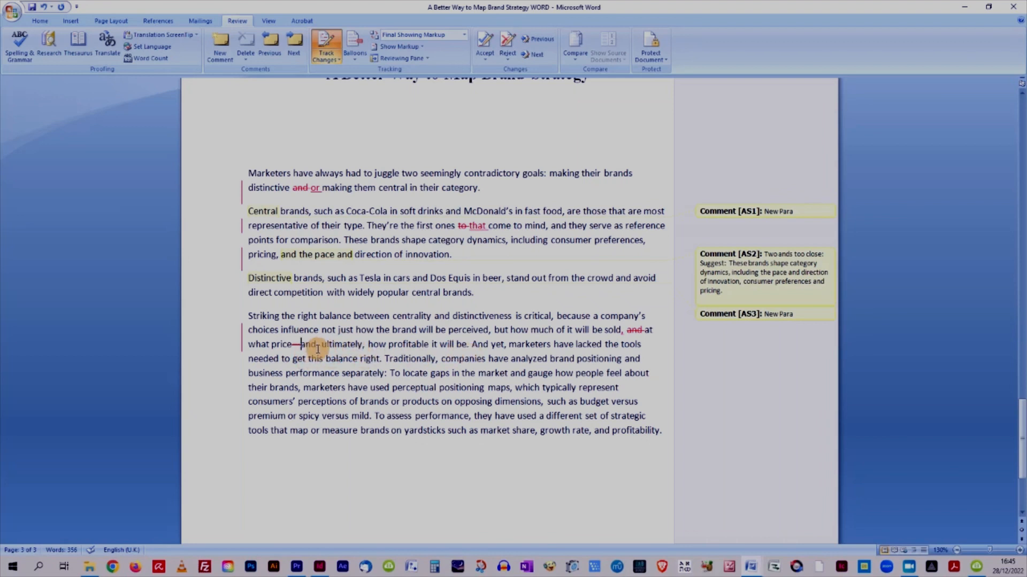
{"action": "left_click", "coordinate": [301, 344]}
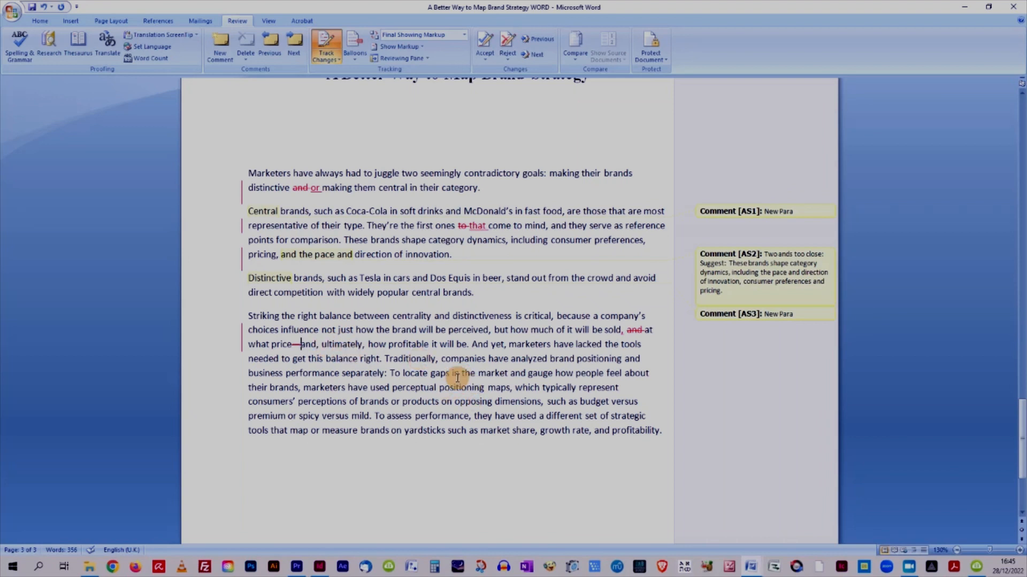
Replace 'analyzed' with 'analysed' in 'companies have analyzed brand positioning'.
{"action": "left_click_drag", "start_coordinate": [546, 359], "coordinate": [513, 360]}
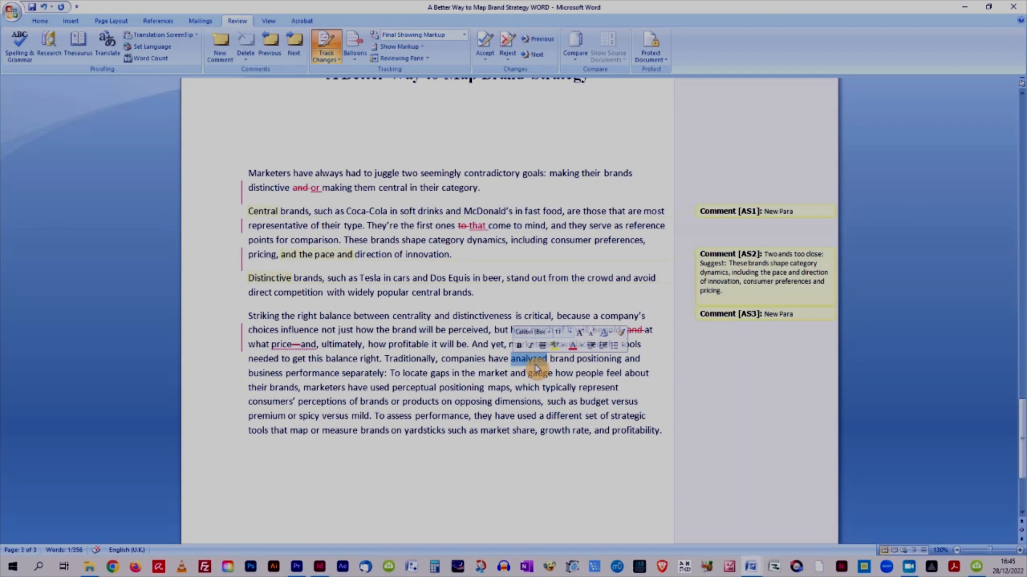
{"action": "type", "text": "analys"}
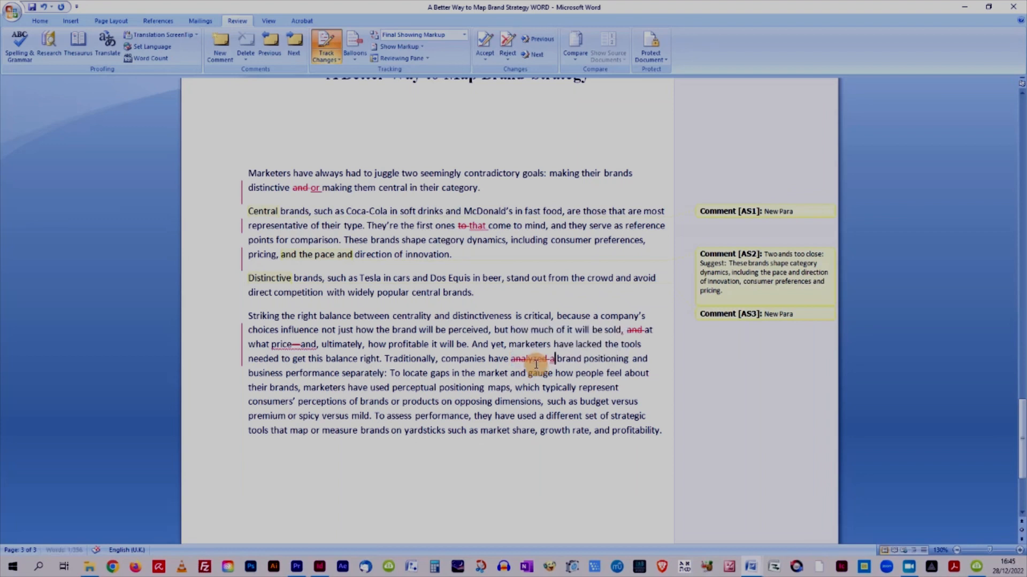
{"action": "type", "text": "ed"}
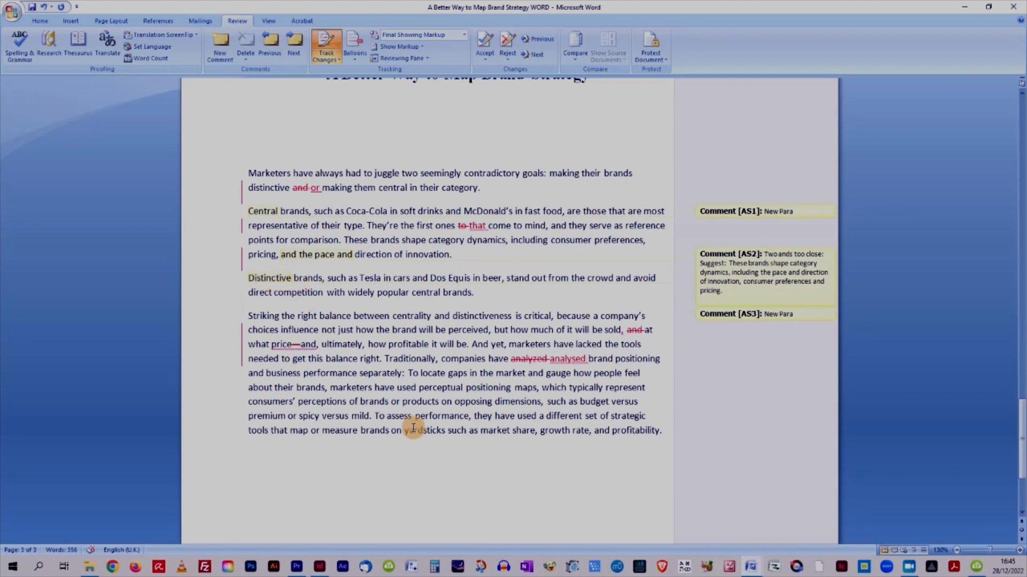
Review the video overview list on the first page, highlighting its 'Example Edit' item.
{"action": "scroll", "coordinate": [419, 423], "scroll_direction": "up", "scroll_amount": 15}
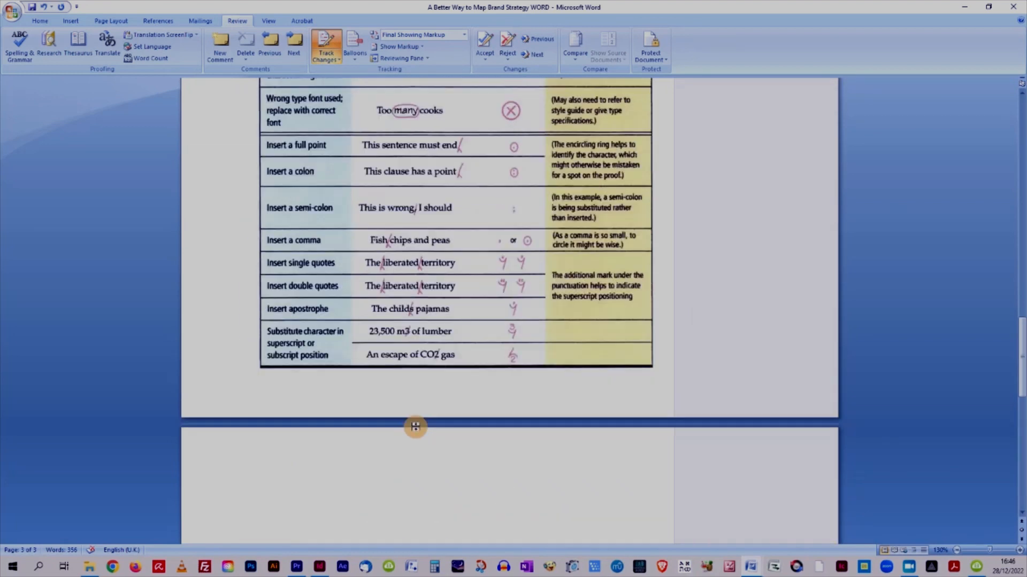
{"action": "scroll", "coordinate": [416, 428], "scroll_direction": "up", "scroll_amount": 10}
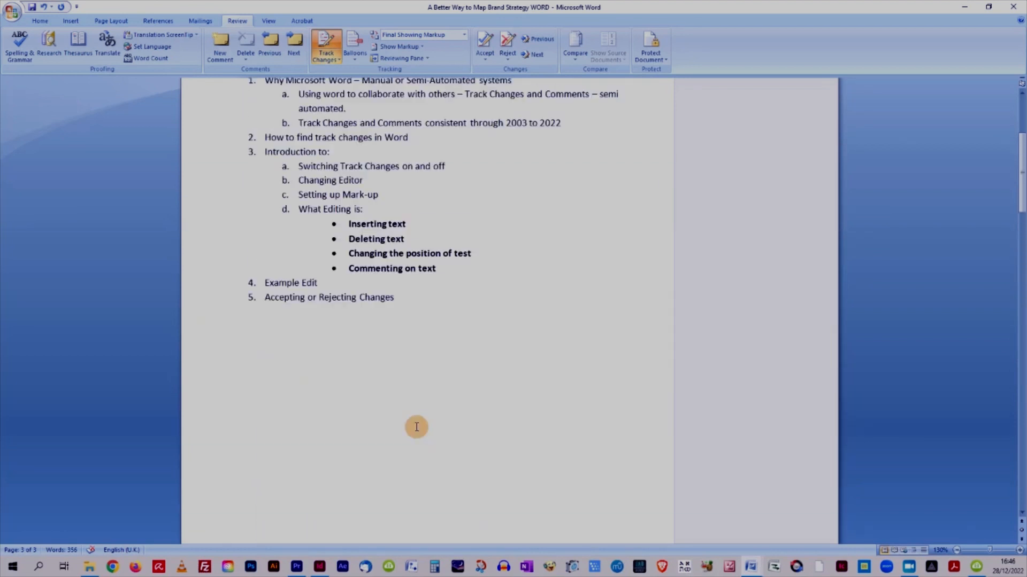
{"action": "left_click_drag", "start_coordinate": [326, 351], "coordinate": [266, 353]}
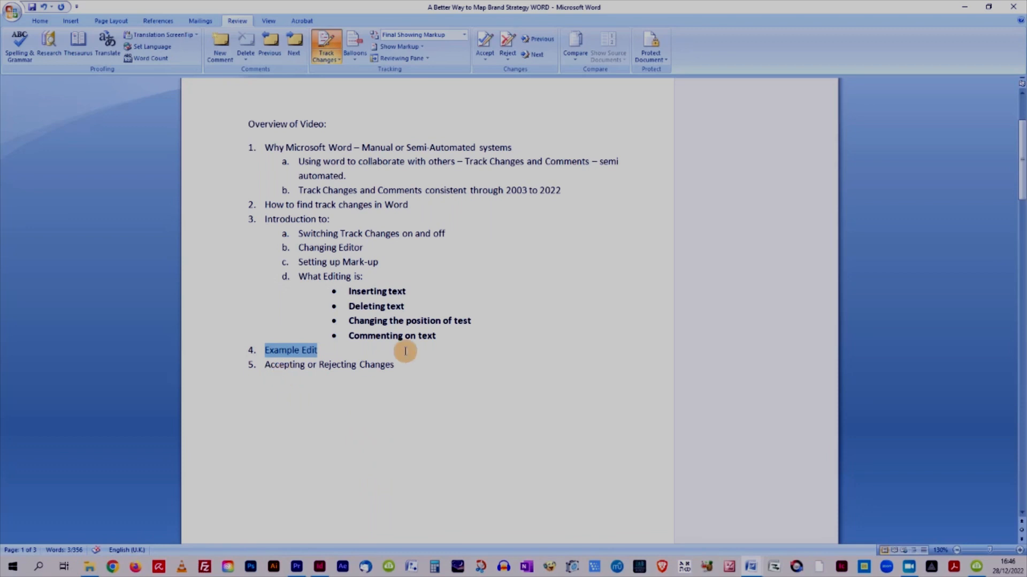
{"action": "scroll", "coordinate": [406, 377], "scroll_direction": "down", "scroll_amount": 1}
{"action": "scroll", "coordinate": [407, 377], "scroll_direction": "down", "scroll_amount": 15}
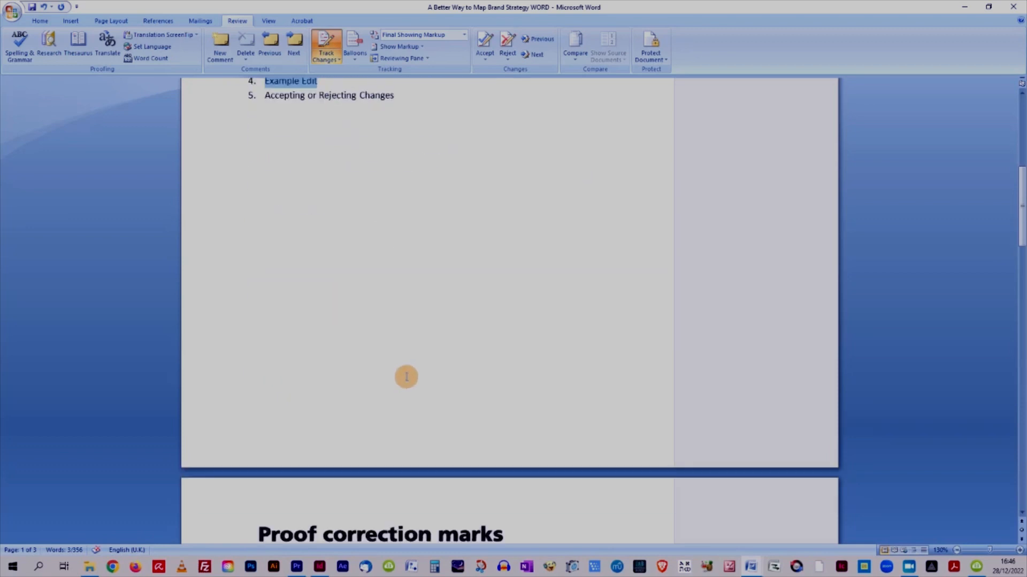
{"action": "scroll", "coordinate": [407, 377], "scroll_direction": "down", "scroll_amount": 10}
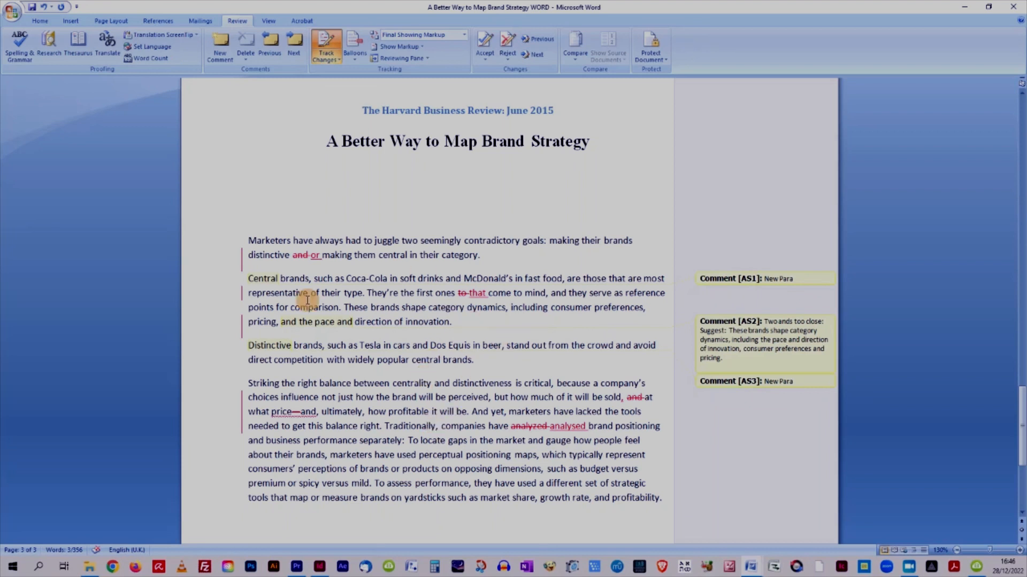
Accept the deletion of 'and' and the insertion of 'or' in the first paragraph.
{"action": "left_click", "coordinate": [303, 254]}
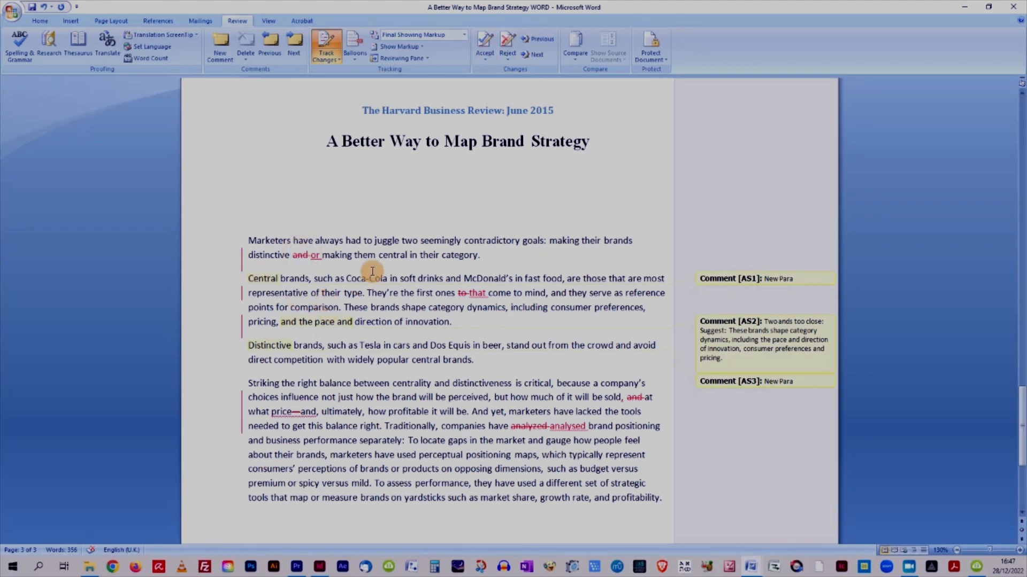
{"action": "left_click", "coordinate": [491, 49]}
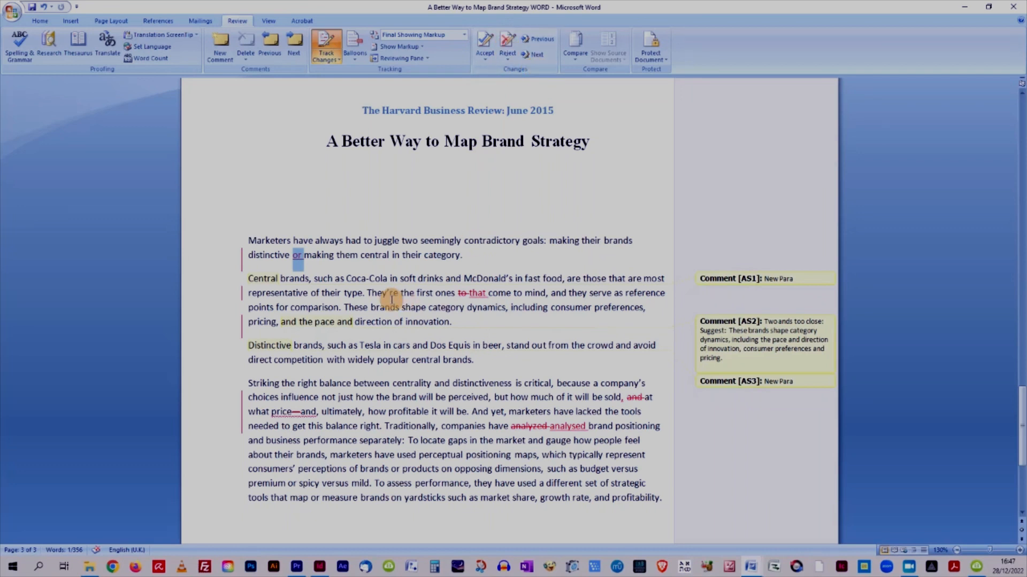
{"action": "right_click", "coordinate": [298, 258]}
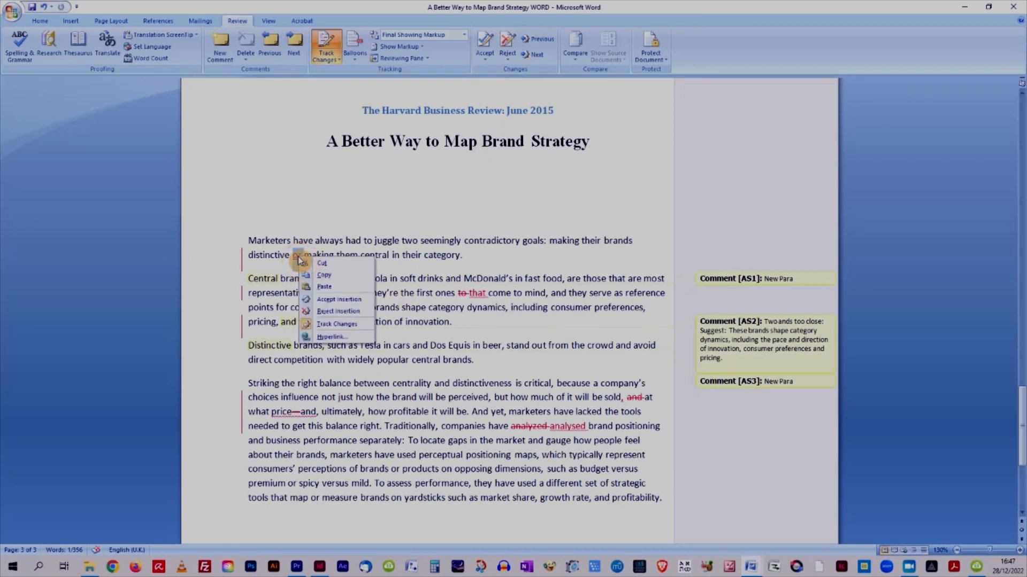
{"action": "left_click", "coordinate": [333, 299]}
{"action": "left_click", "coordinate": [413, 260]}
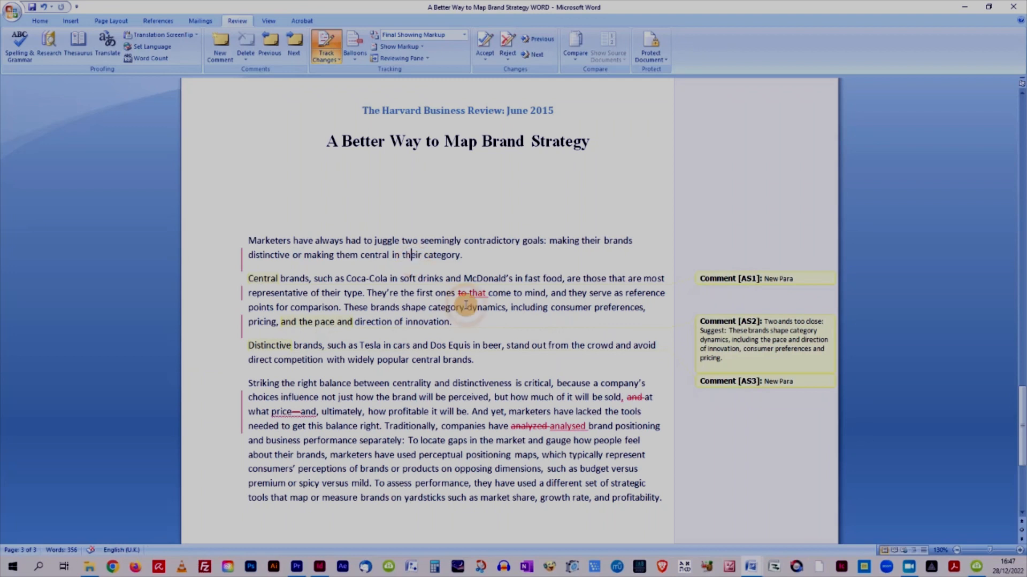
Delete the 'New Para' comment on 'Central' and accept the new paragraph break before 'Central brands'.
{"action": "left_click", "coordinate": [264, 279]}
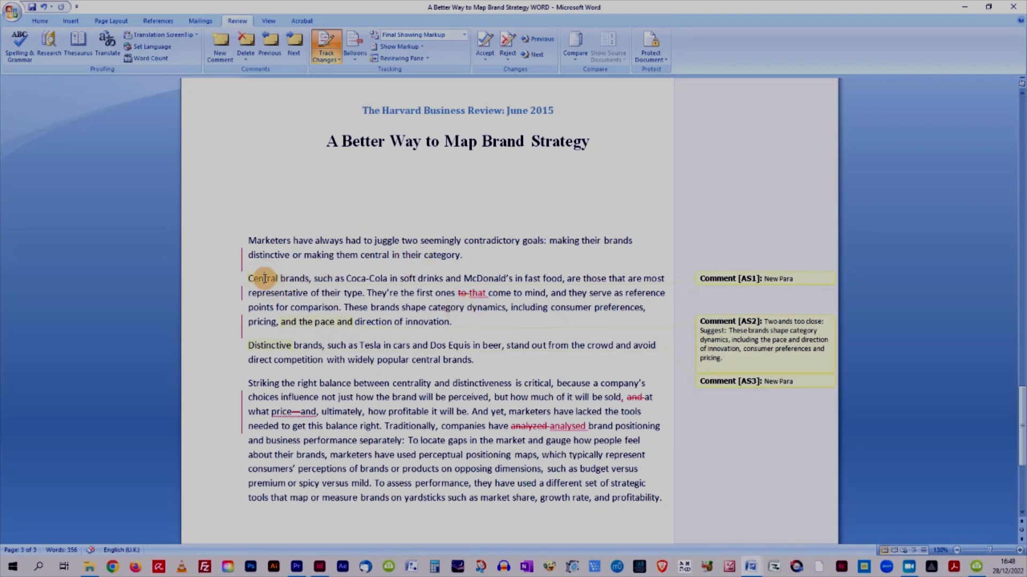
{"action": "right_click", "coordinate": [265, 278]}
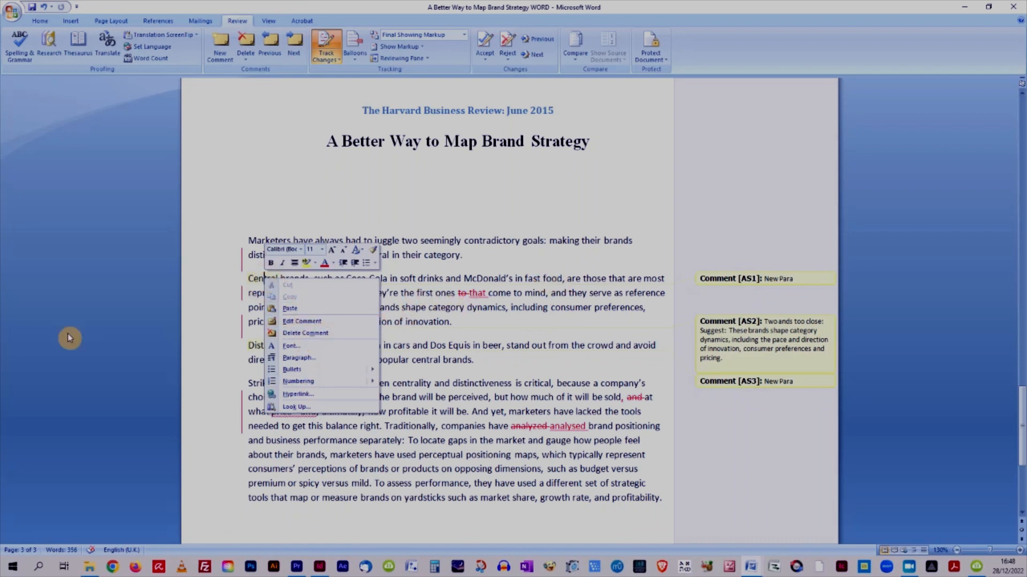
{"action": "left_click", "coordinate": [320, 340]}
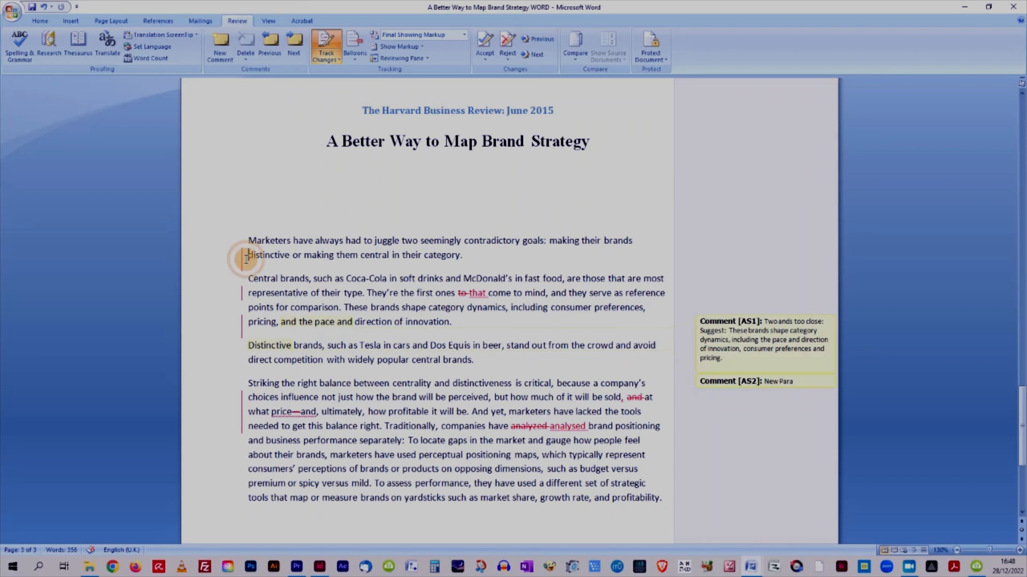
{"action": "left_click_drag", "start_coordinate": [245, 257], "coordinate": [246, 278]}
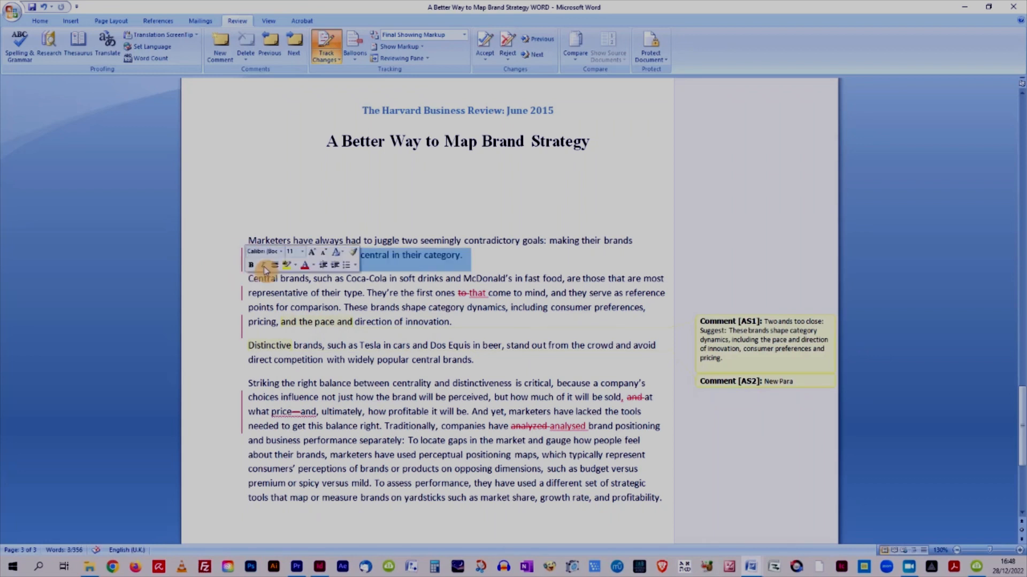
{"action": "left_click", "coordinate": [485, 42]}
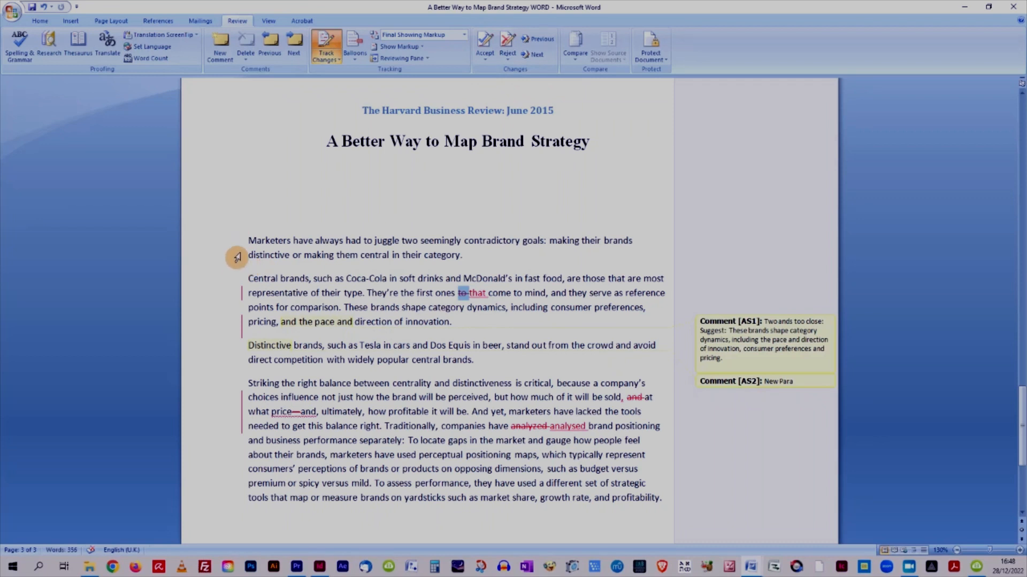
Accept the deletion of 'to' and the insertion of 'that' in 'the first ones that come to mind'.
{"action": "right_click", "coordinate": [465, 295]}
{"action": "left_click", "coordinate": [503, 339]}
{"action": "right_click", "coordinate": [471, 296]}
{"action": "left_click", "coordinate": [506, 339]}
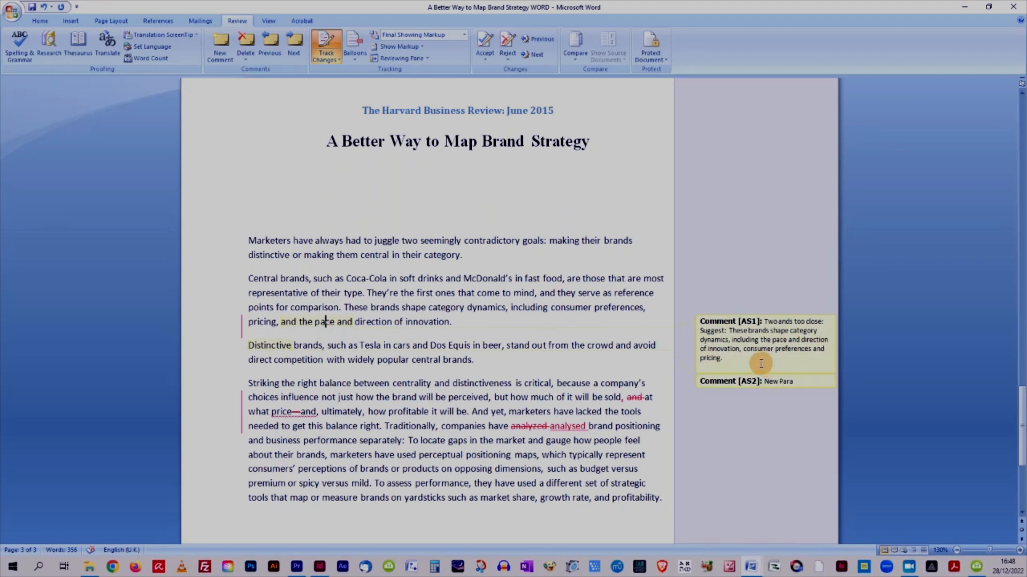
Compare the comment's suggested wording with the last sentence of the second paragraph and turn off Track Changes.
{"action": "left_click_drag", "start_coordinate": [731, 330], "coordinate": [738, 366]}
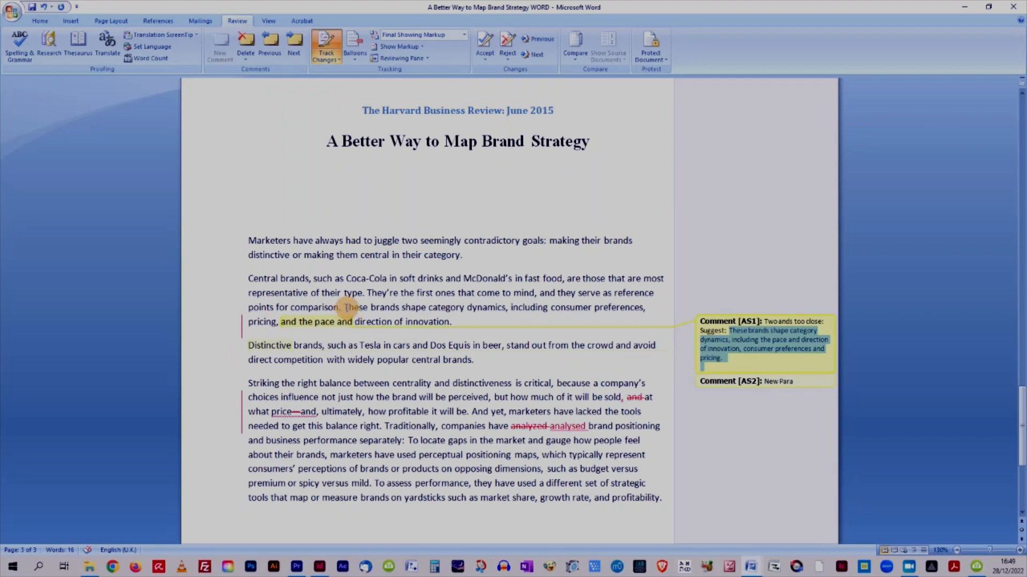
{"action": "left_click_drag", "start_coordinate": [345, 308], "coordinate": [449, 327]}
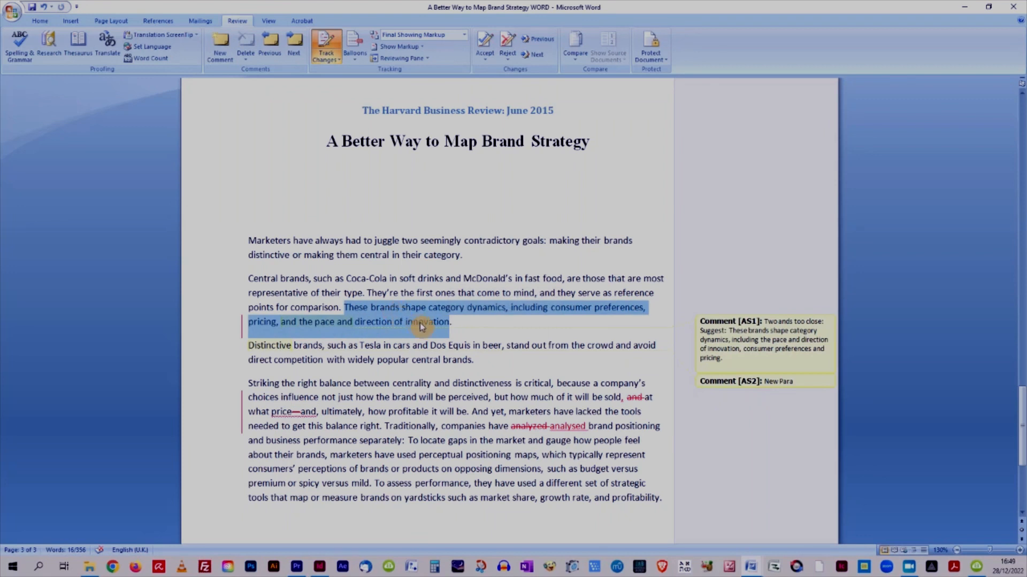
{"action": "left_click", "coordinate": [467, 328]}
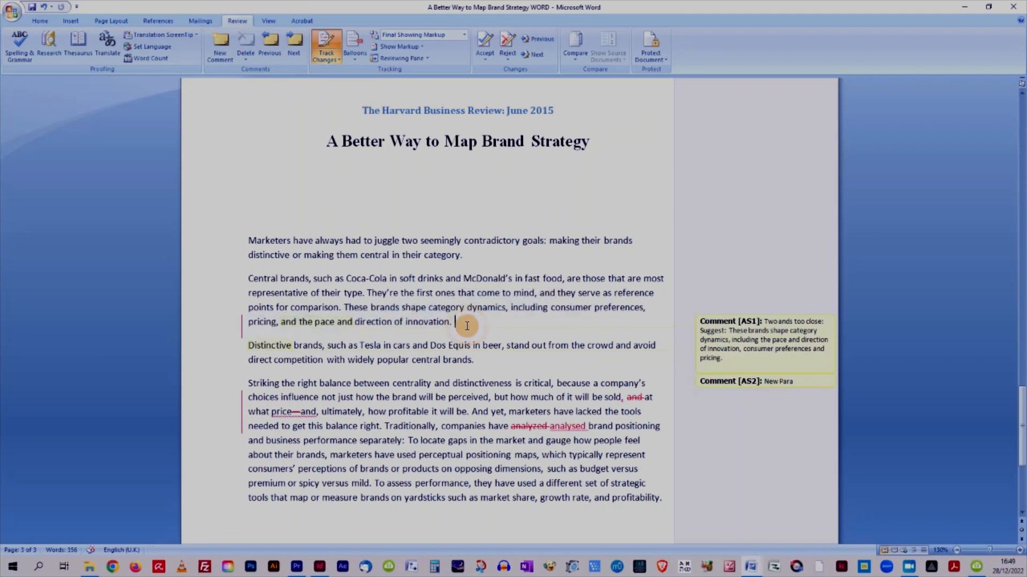
{"action": "left_click_drag", "start_coordinate": [460, 325], "coordinate": [342, 308]}
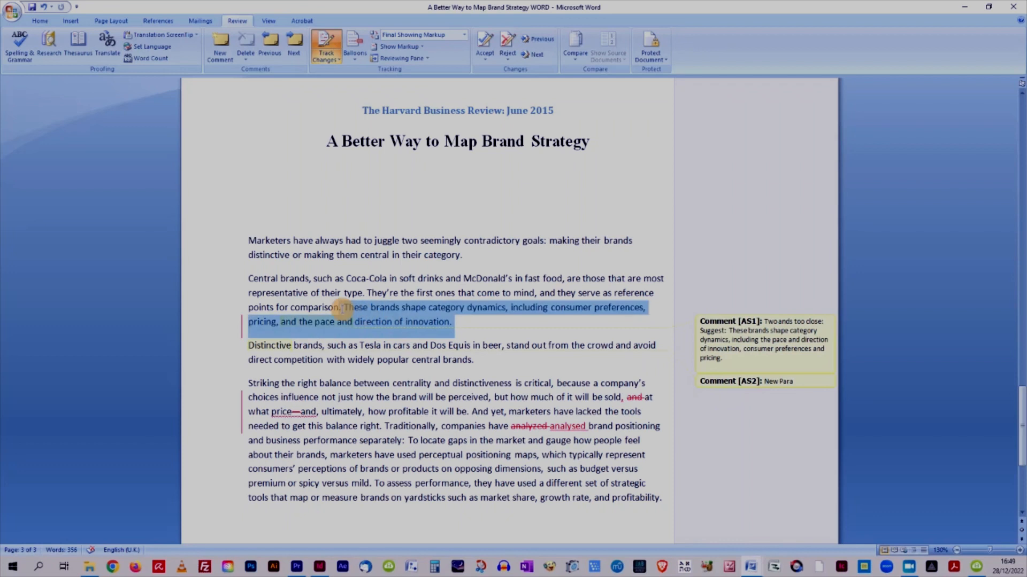
{"action": "left_click", "coordinate": [359, 321]}
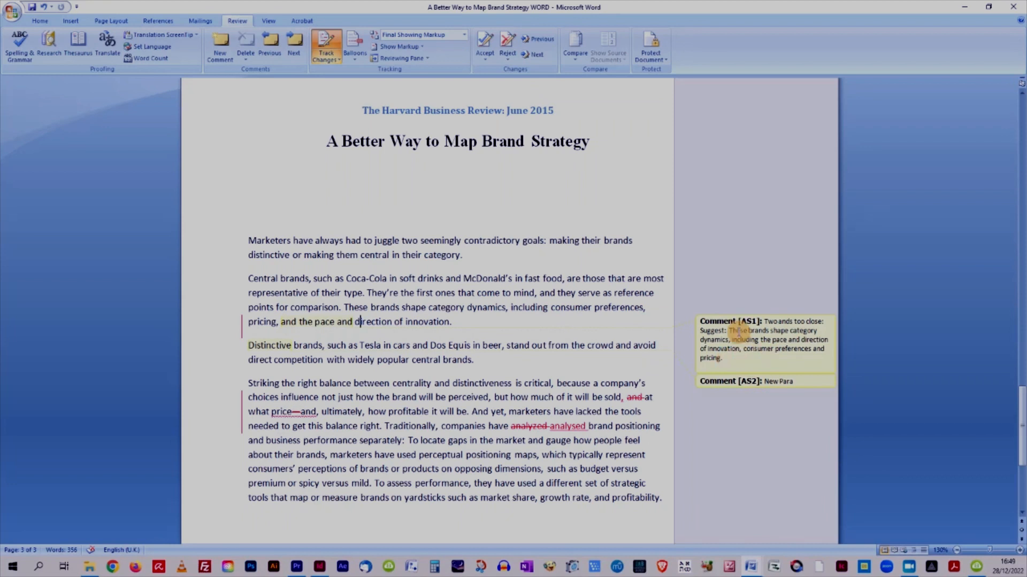
{"action": "left_click", "coordinate": [458, 326]}
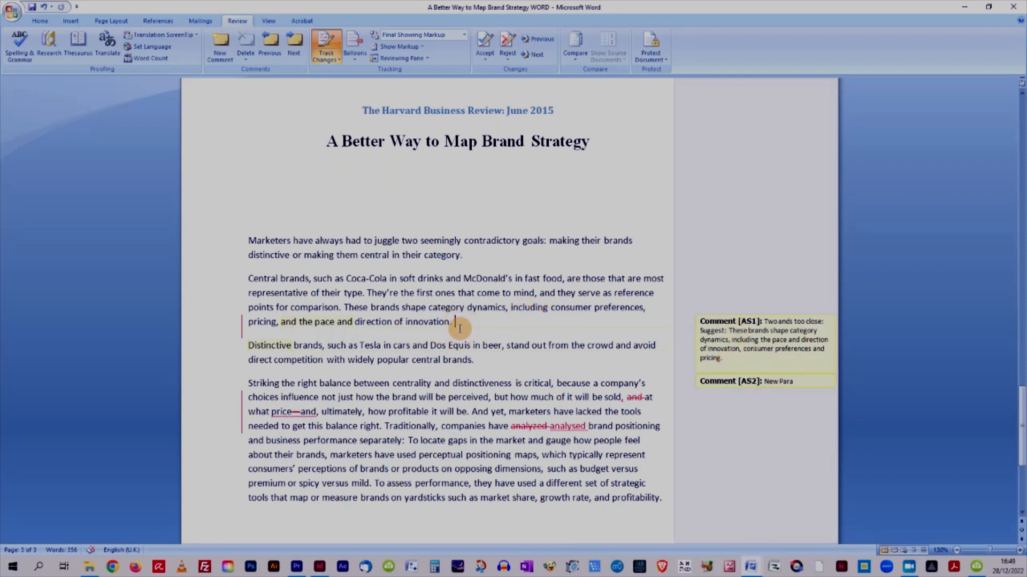
{"action": "left_click", "coordinate": [328, 42]}
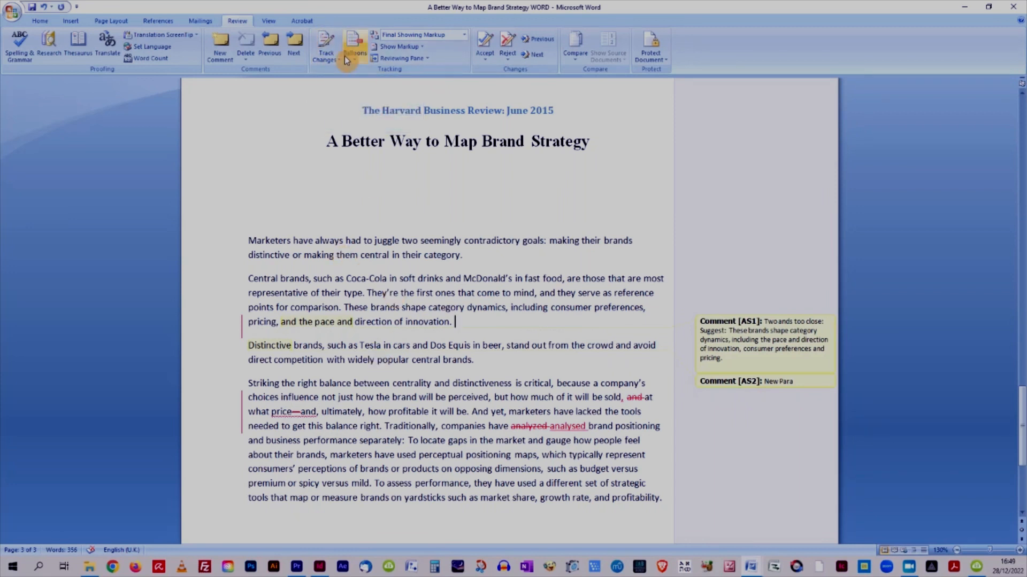
Copy the suggested sentence from the 'Two ands too close' comment.
{"action": "left_click", "coordinate": [722, 334]}
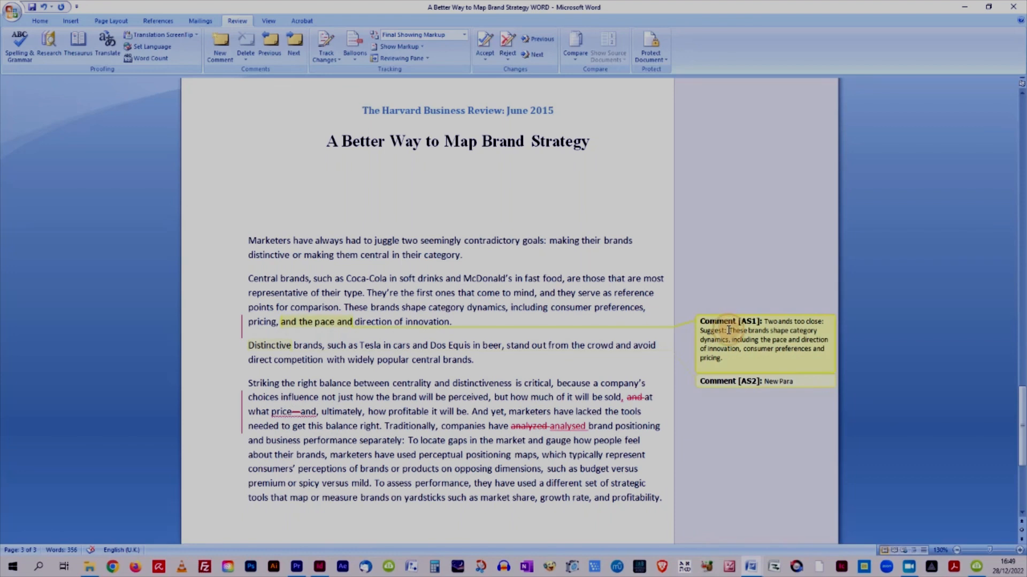
{"action": "double_click", "coordinate": [731, 332]}
{"action": "double_click", "coordinate": [743, 360]}
{"action": "left_click_drag", "start_coordinate": [730, 330], "coordinate": [734, 360]}
{"action": "key", "text": "ctrl+c"}
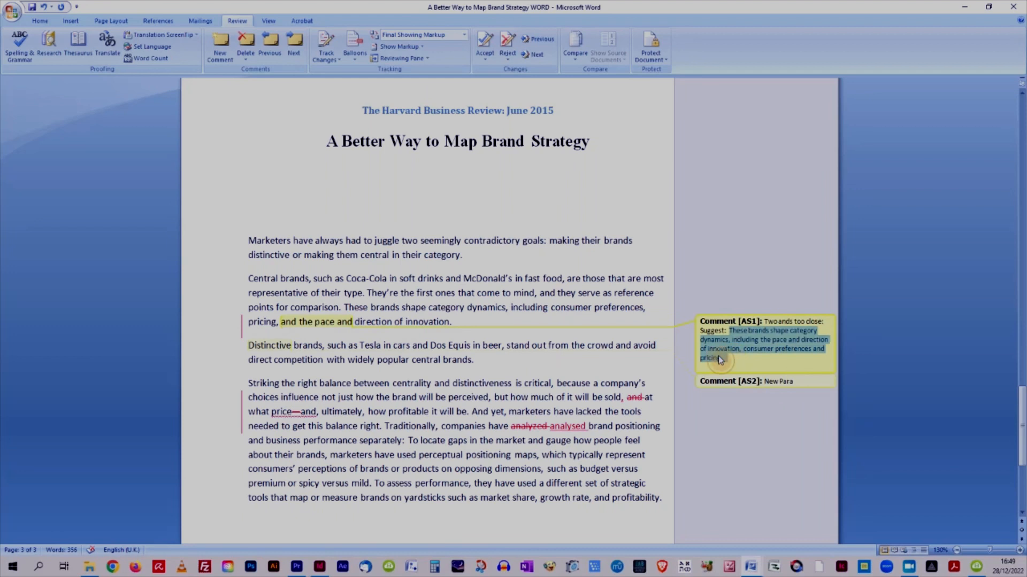
{"action": "right_click", "coordinate": [720, 360]}
{"action": "left_click", "coordinate": [735, 374]}
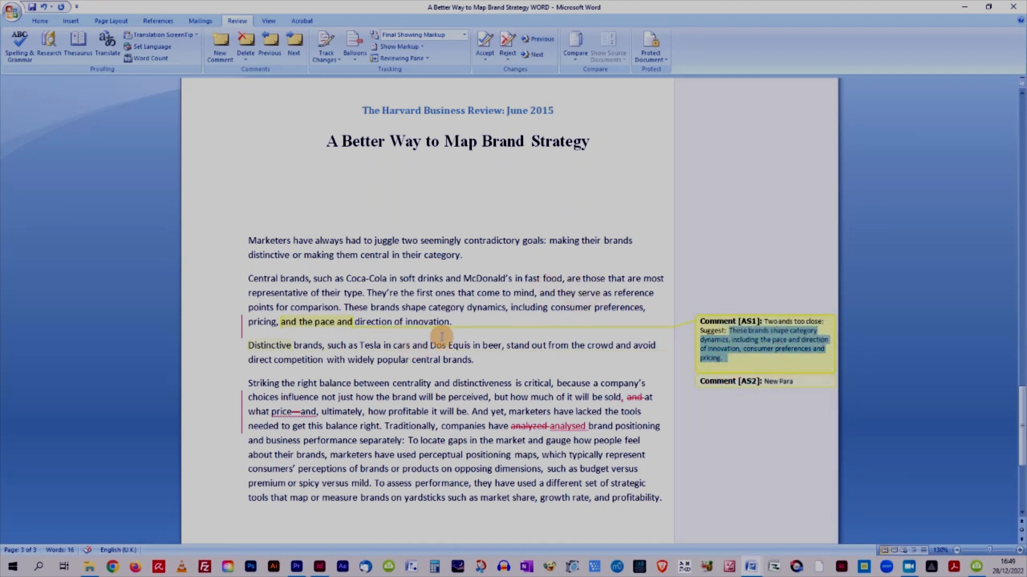
Replace the sentence 'These brands shape category dynamics…' with the copied suggestion and remove the leftover empty line.
{"action": "left_click_drag", "start_coordinate": [450, 322], "coordinate": [347, 310]}
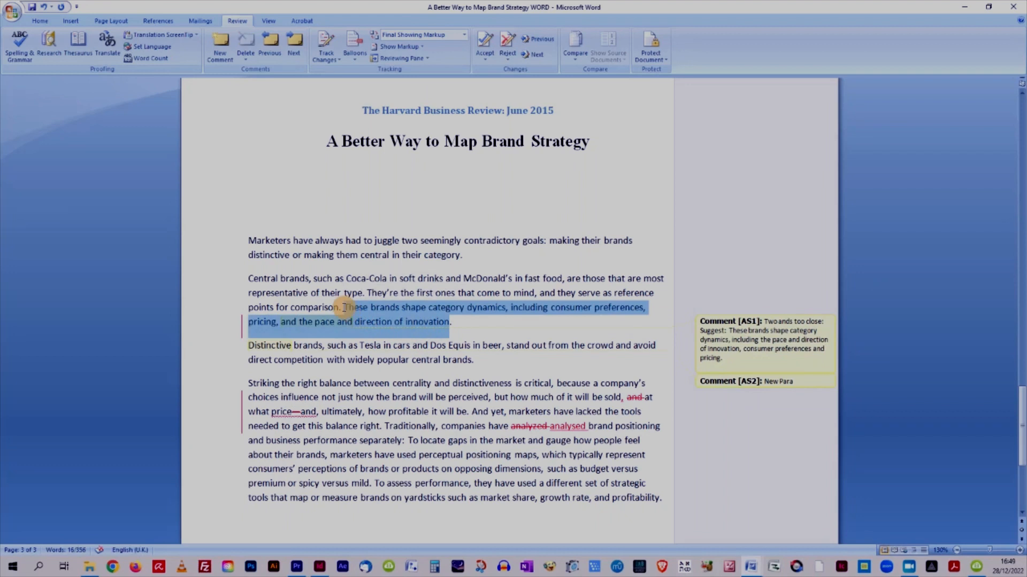
{"action": "key", "text": "ctrl+v"}
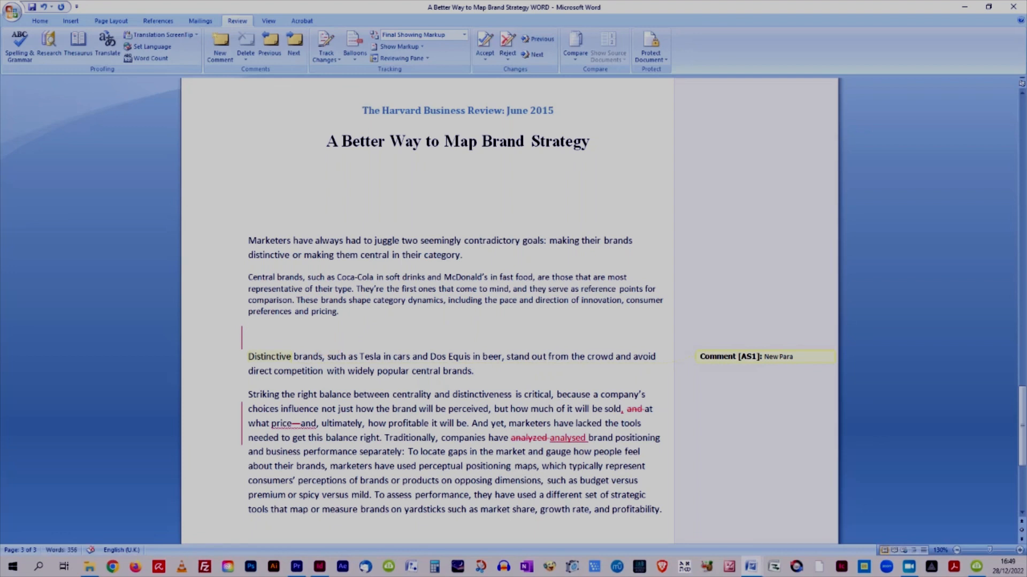
{"action": "key", "text": "BackSpace"}
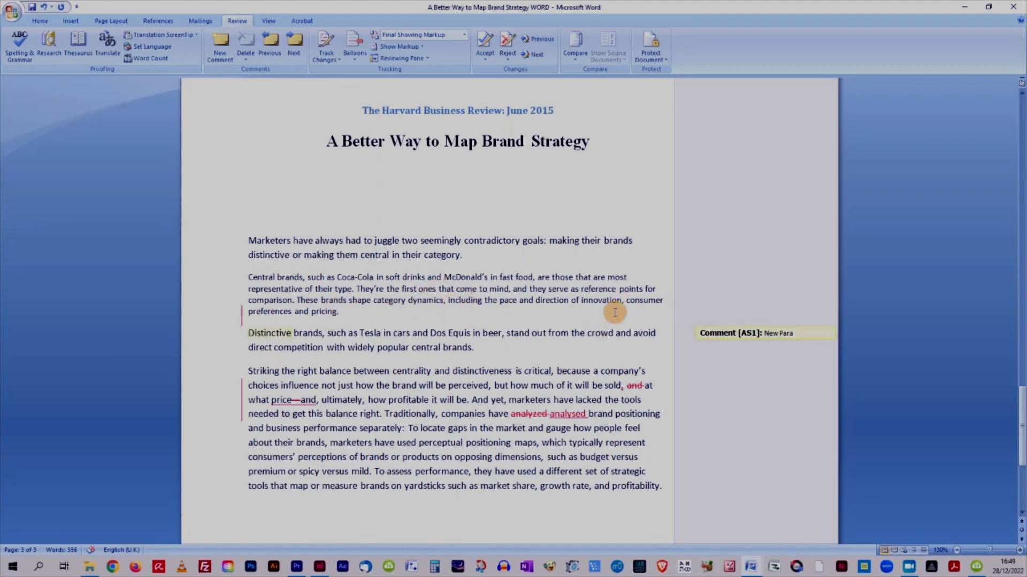
Delete the 'New Para' comment on 'Distinctive' and accept the tracked change at the end of the 'Central brands' paragraph.
{"action": "left_click", "coordinate": [268, 333]}
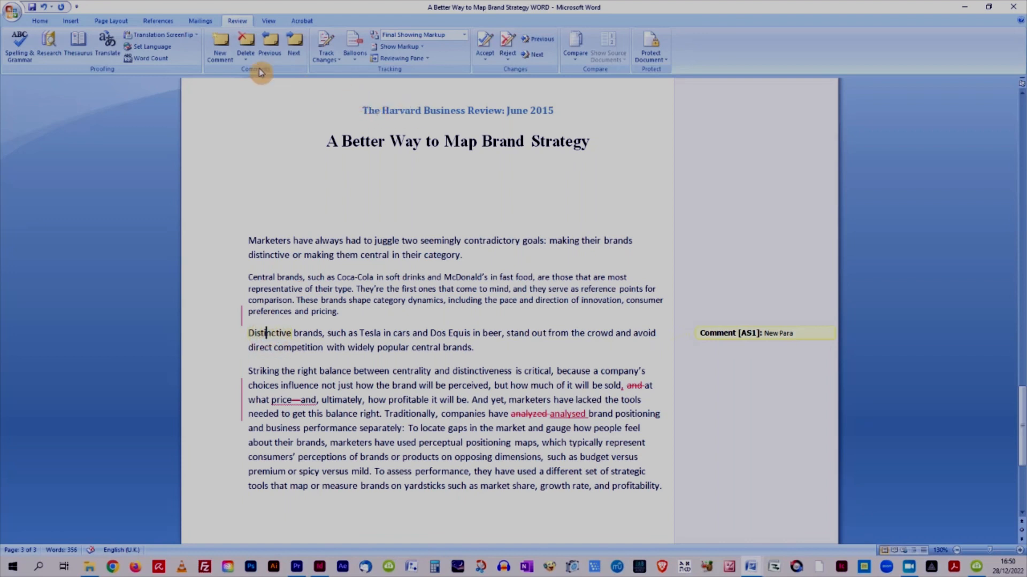
{"action": "left_click", "coordinate": [248, 43]}
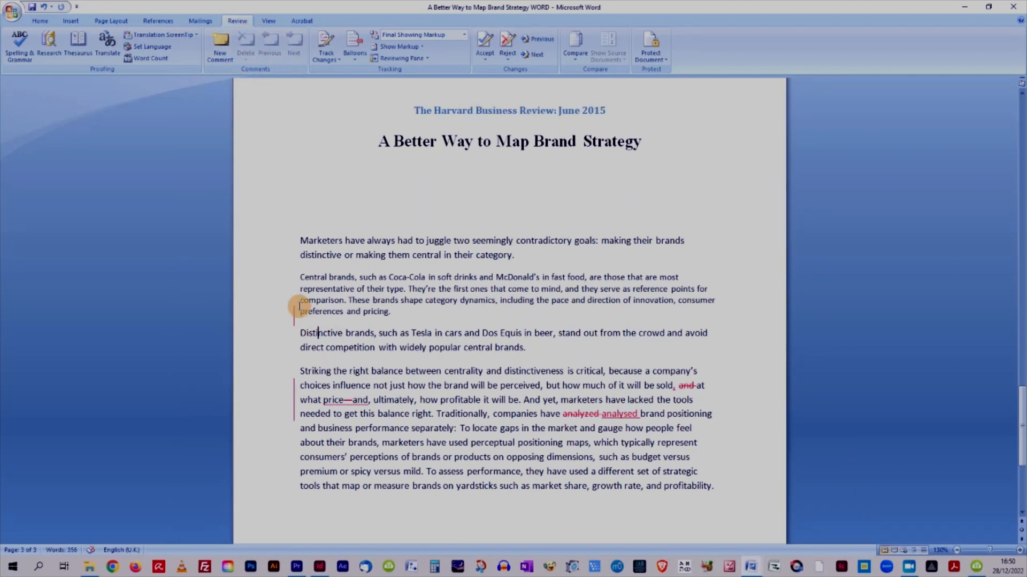
{"action": "left_click_drag", "start_coordinate": [299, 310], "coordinate": [301, 332]}
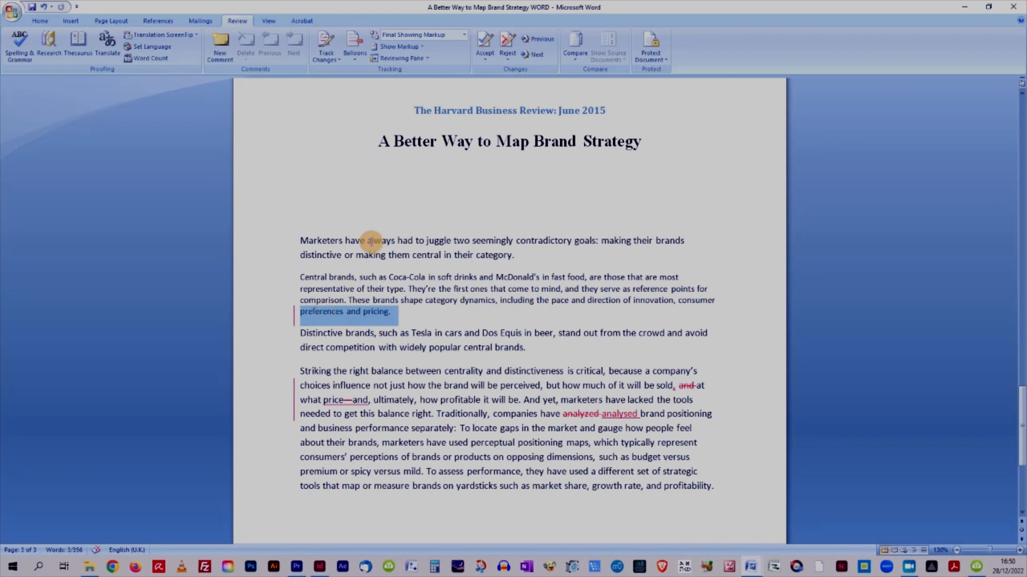
{"action": "left_click", "coordinate": [485, 54]}
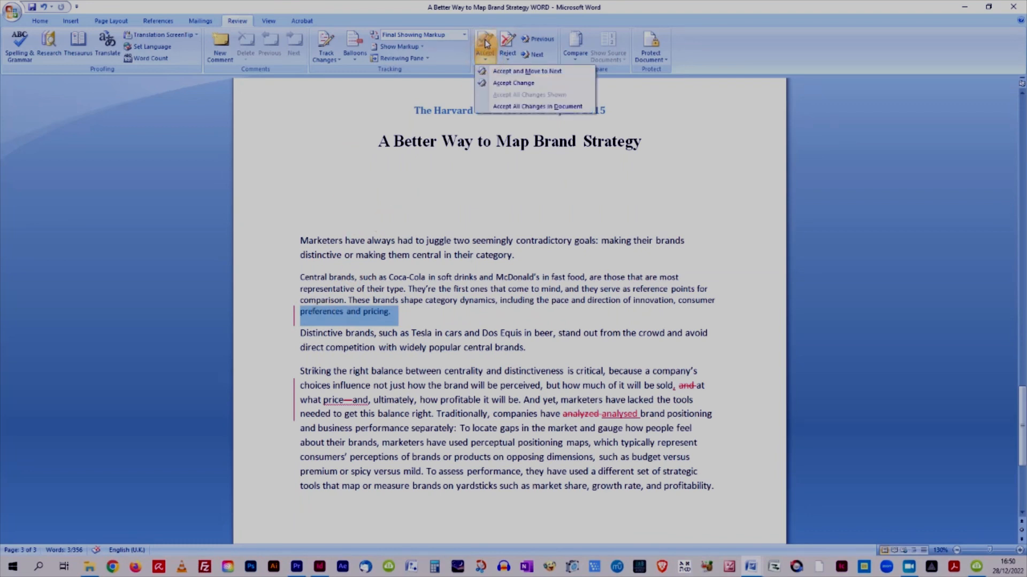
{"action": "left_click", "coordinate": [527, 70]}
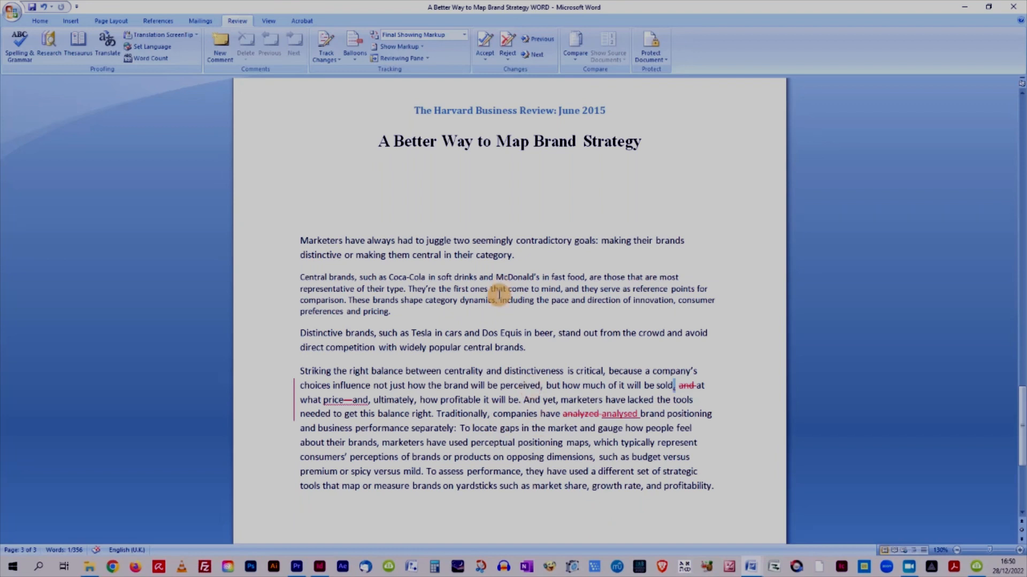
Open and close the Reviewing Pane to check the remaining list of revisions.
{"action": "left_click", "coordinate": [398, 59]}
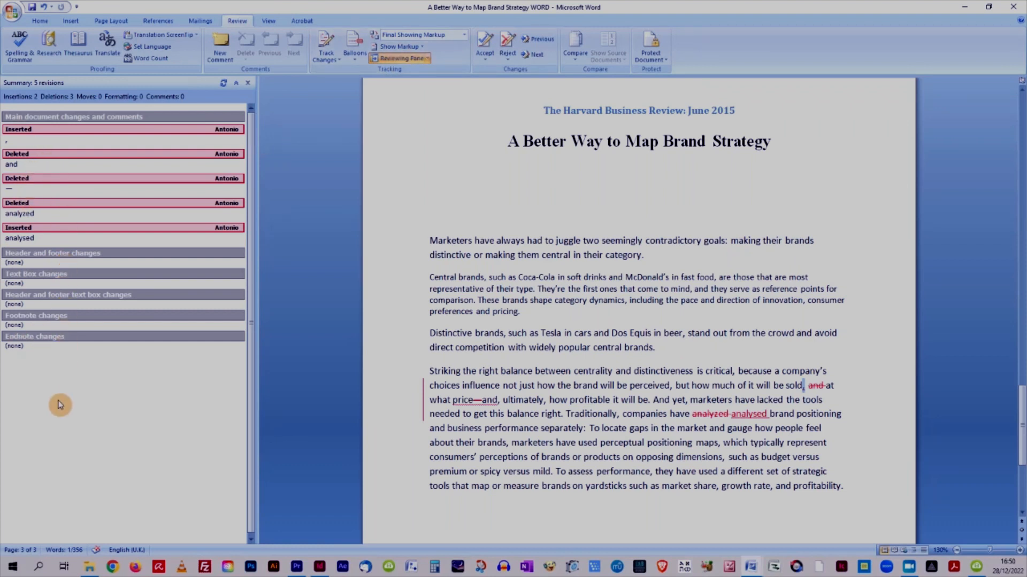
{"action": "left_click", "coordinate": [405, 57]}
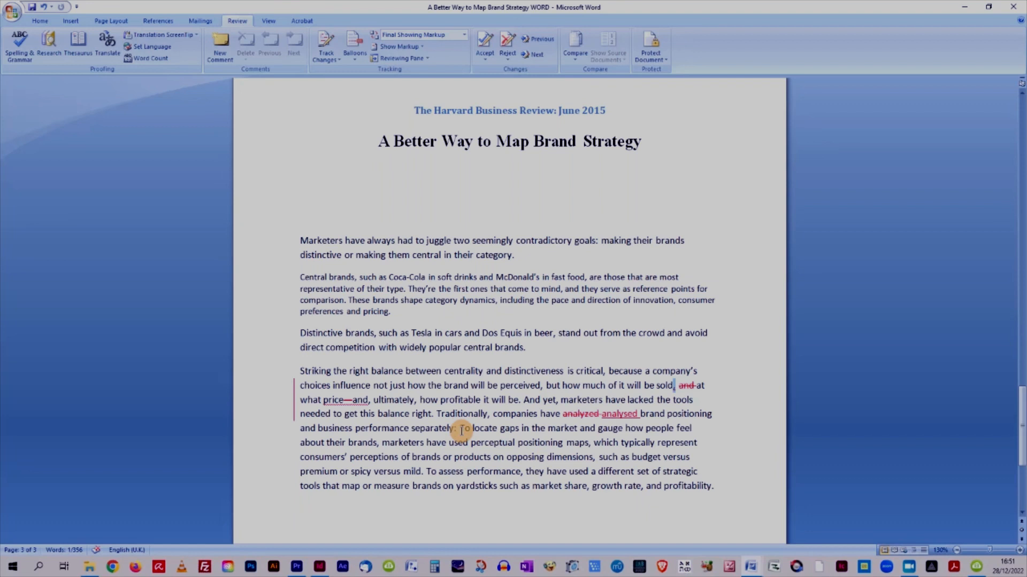
{"action": "left_click_drag", "start_coordinate": [465, 430], "coordinate": [475, 438]}
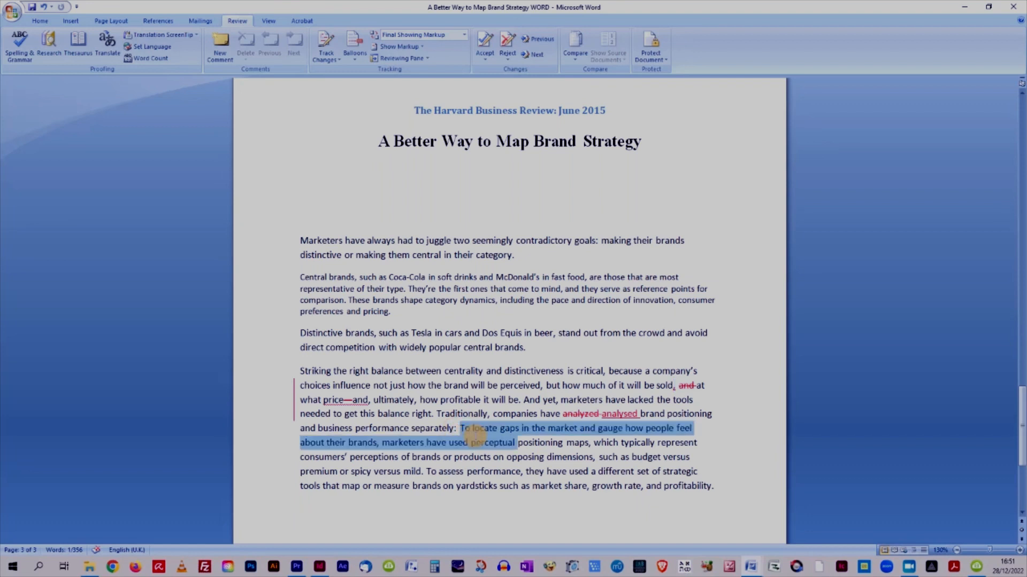
{"action": "left_click_drag", "start_coordinate": [476, 436], "coordinate": [423, 472]}
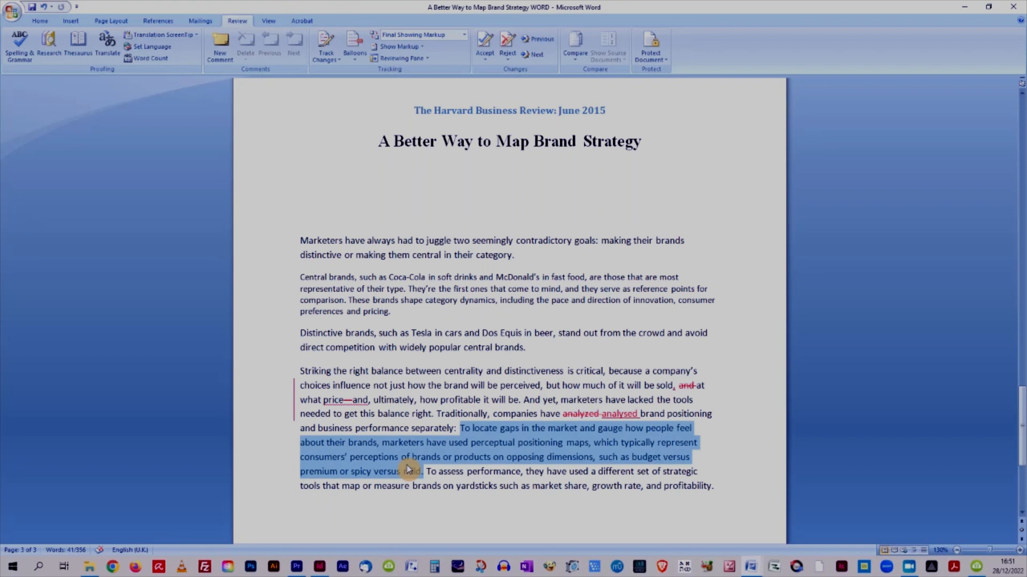
{"action": "right_click", "coordinate": [409, 470]}
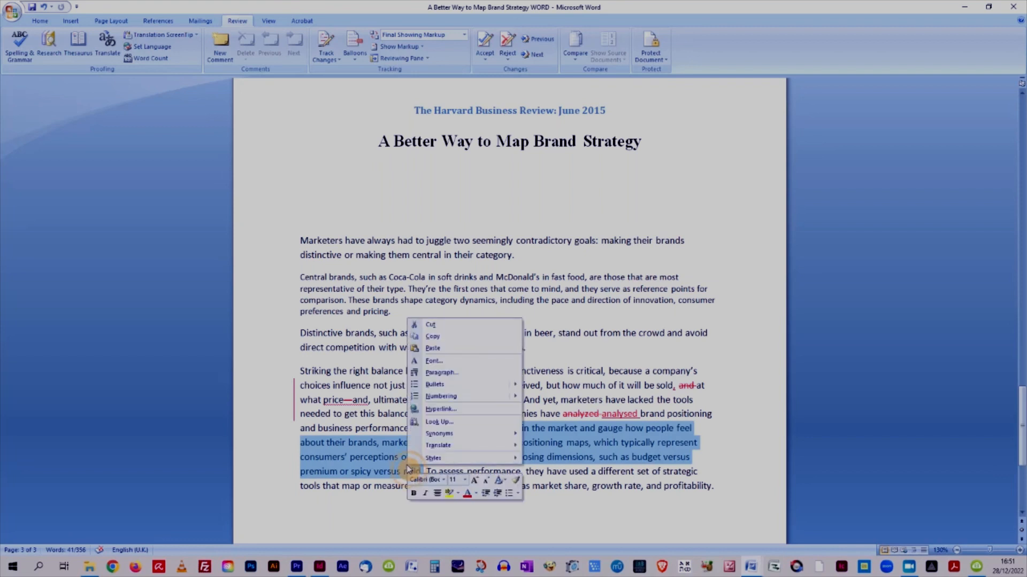
{"action": "left_click", "coordinate": [443, 328]}
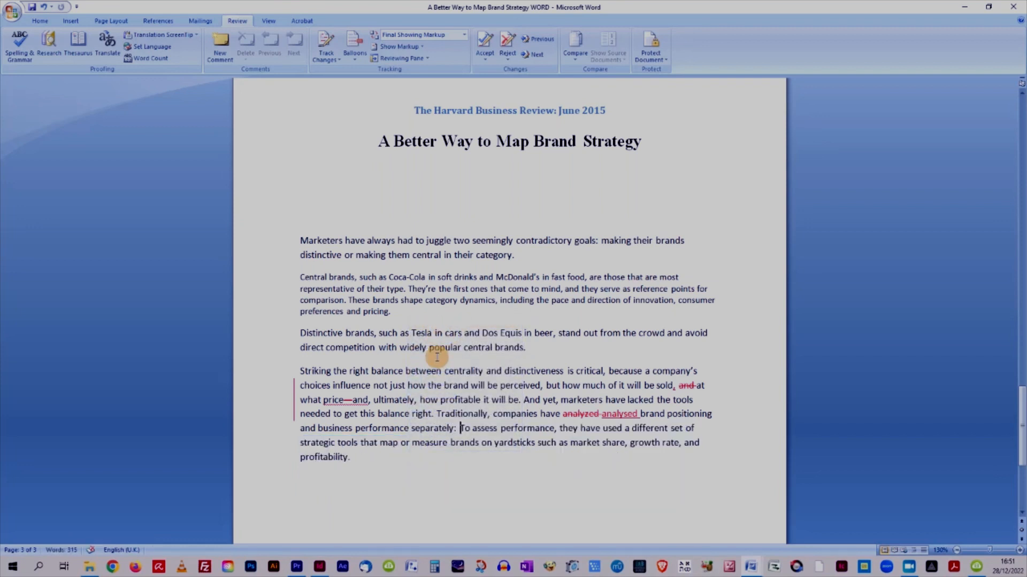
{"action": "key", "text": "ctrl+z"}
{"action": "key", "text": "ctrl+c"}
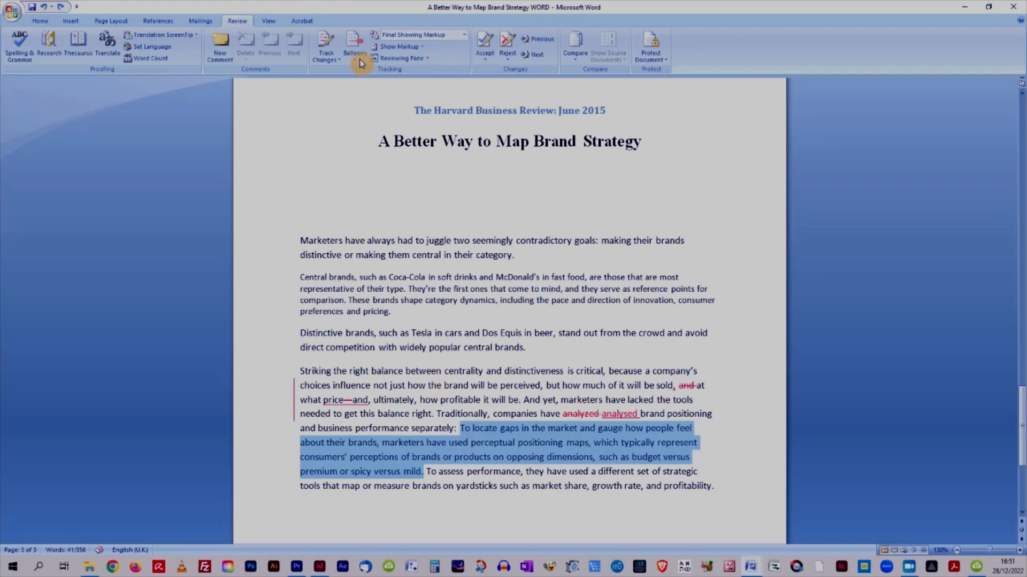
Turn Track Changes back on and cut the sentence 'To locate gaps… premium or spicy versus mild.' as a tracked deletion.
{"action": "left_click", "coordinate": [327, 42]}
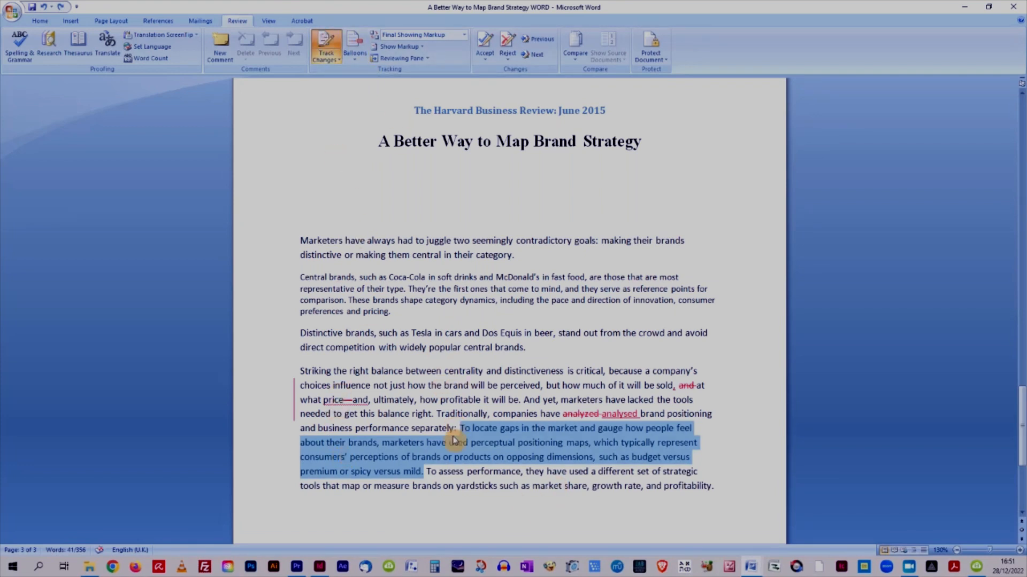
{"action": "right_click", "coordinate": [429, 455]}
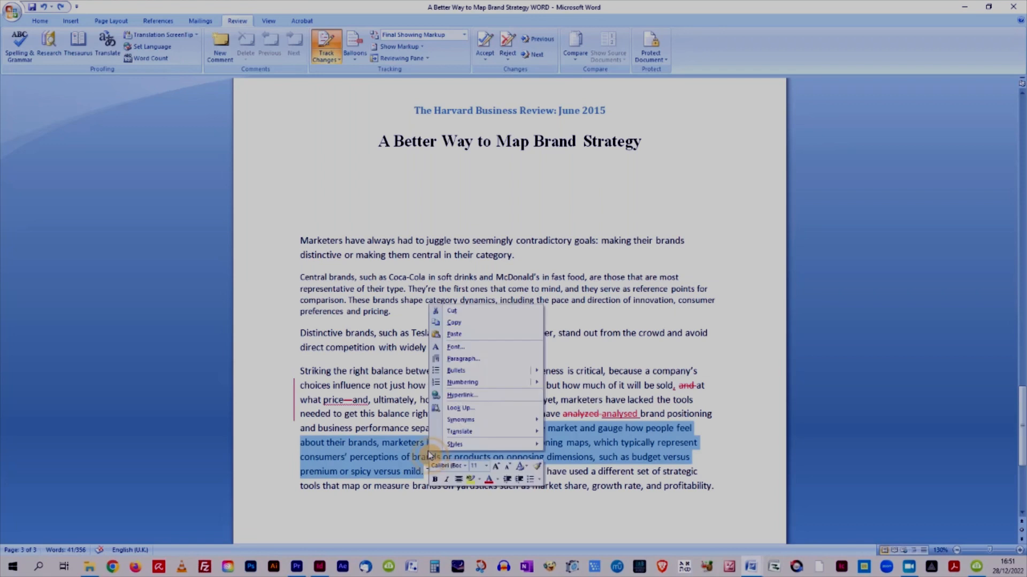
{"action": "left_click", "coordinate": [456, 311]}
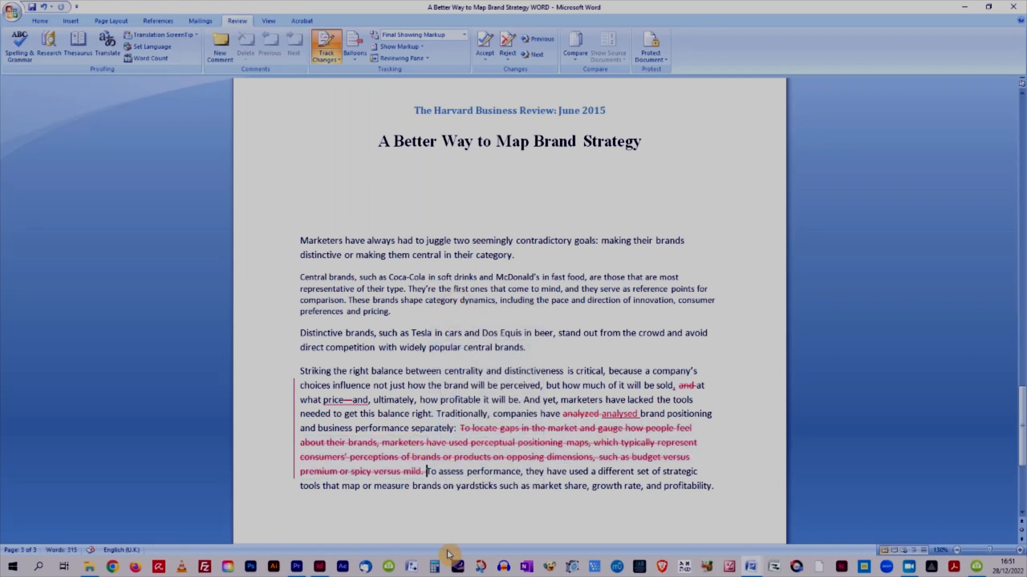
Paste the cut sentence as a new paragraph after 'widely popular central brands.', adding two blank lines first.
{"action": "scroll", "coordinate": [495, 472], "scroll_direction": "down", "scroll_amount": 4}
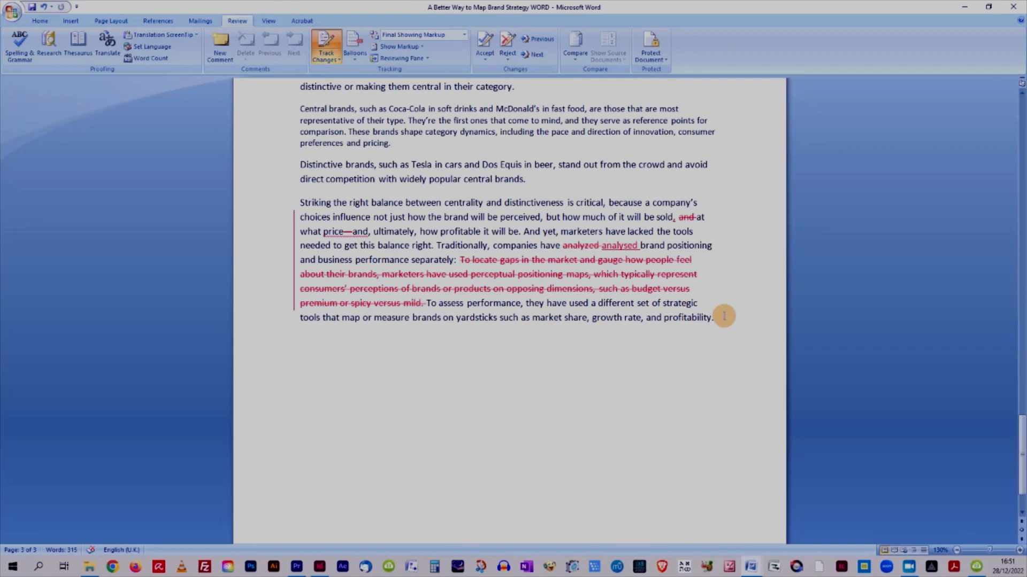
{"action": "left_click", "coordinate": [528, 183]}
{"action": "key", "text": "Return"}
{"action": "key", "text": "Return"}
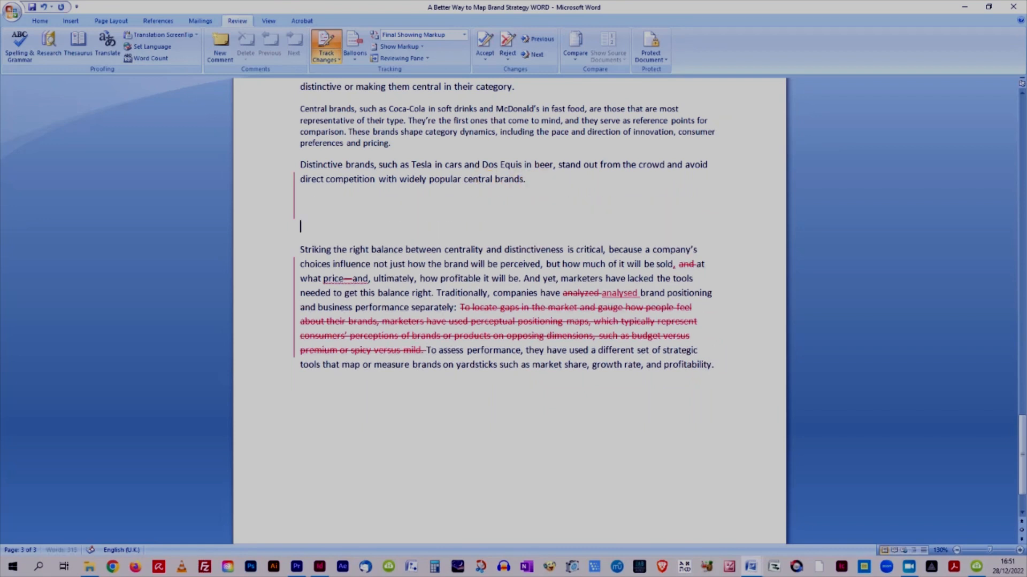
{"action": "key", "text": "ctrl+v"}
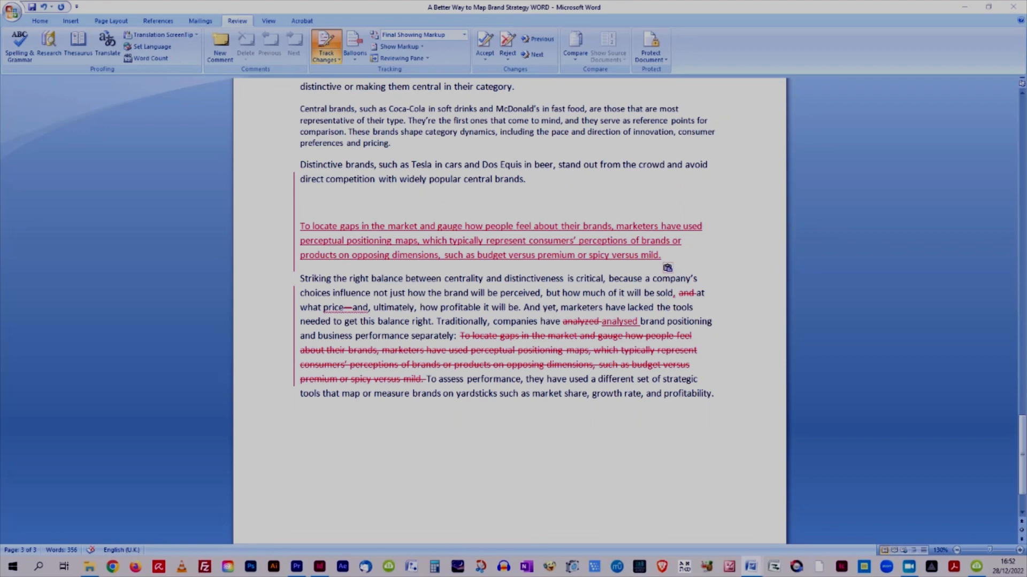
Open the 'EDITED AND CHECKED' version of the document to compare it with the current edits, and minimize it.
{"action": "left_click_drag", "start_coordinate": [1026, 72], "coordinate": [609, 71]}
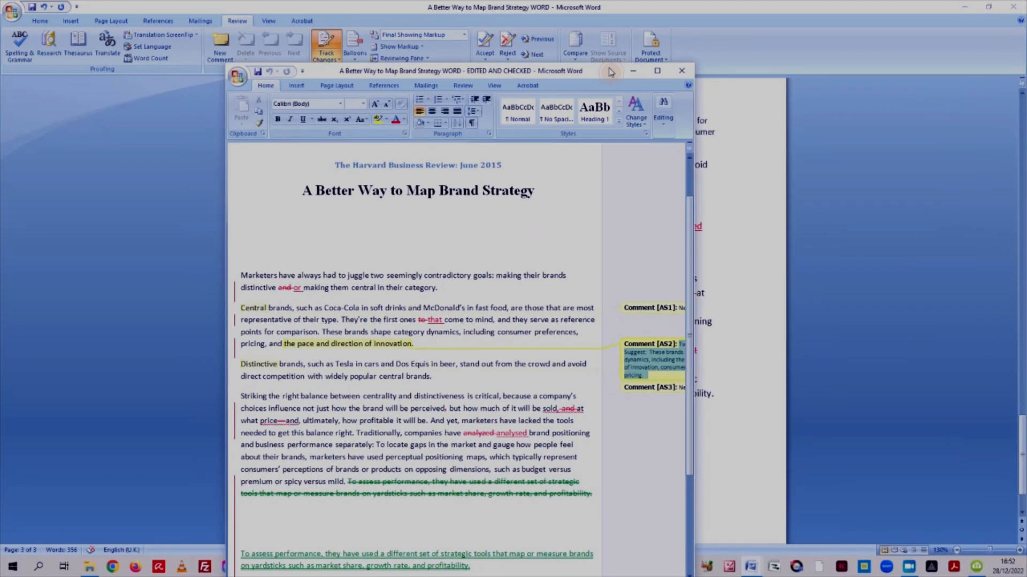
{"action": "left_click", "coordinate": [657, 70]}
{"action": "scroll", "coordinate": [660, 272], "scroll_direction": "down", "scroll_amount": 4}
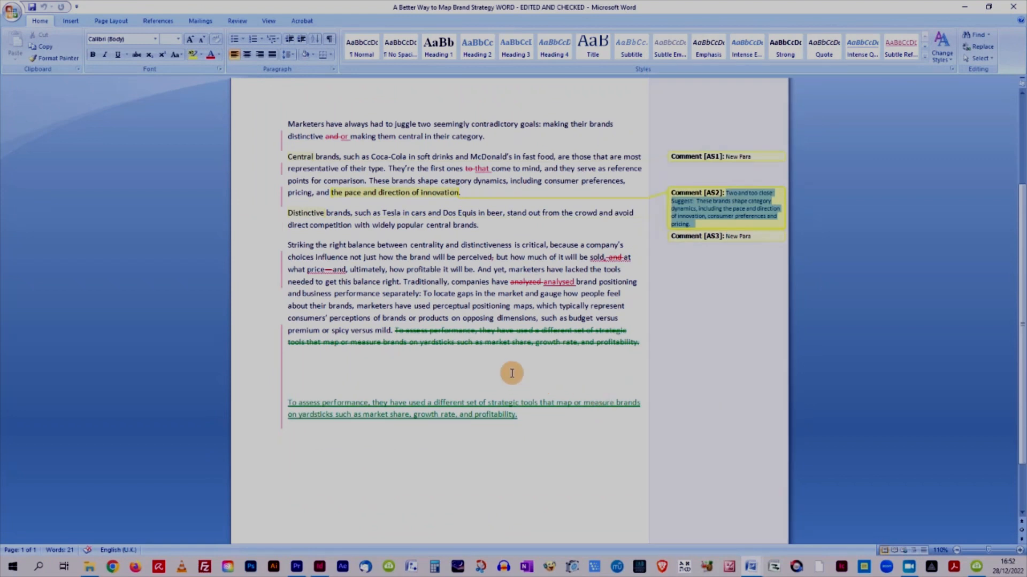
{"action": "left_click", "coordinate": [515, 370]}
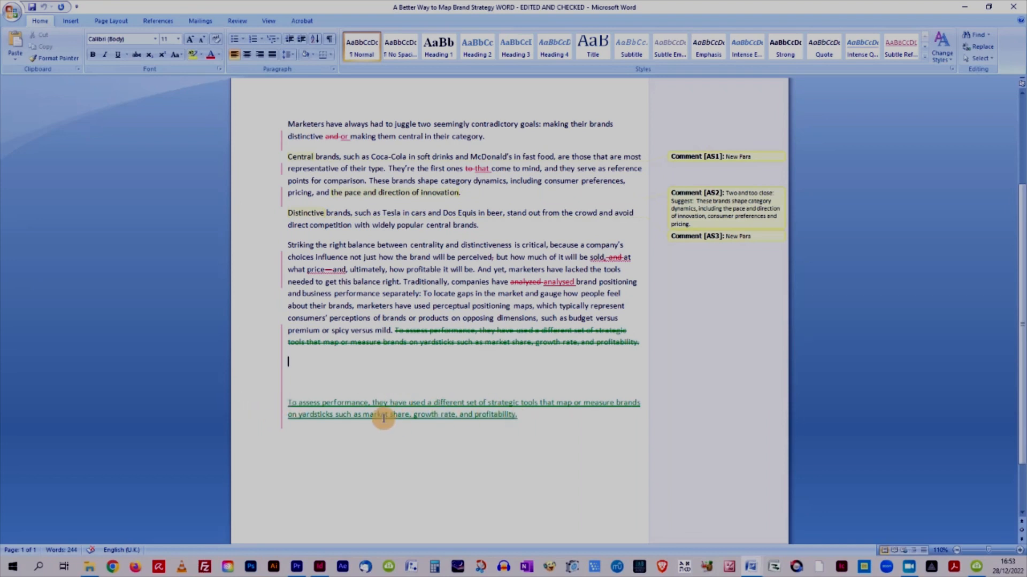
{"action": "left_click", "coordinate": [988, 6]}
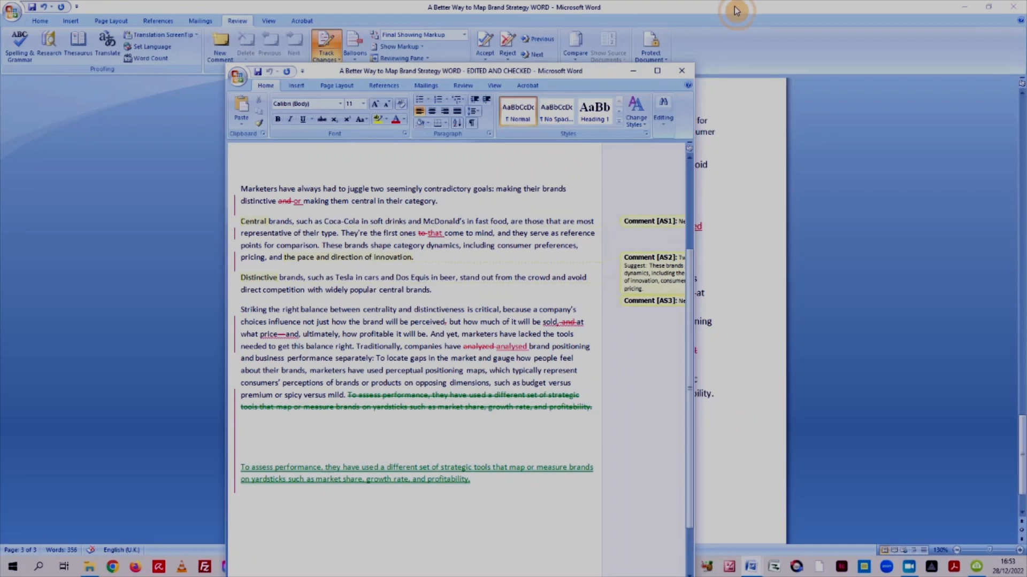
{"action": "left_click", "coordinate": [633, 71]}
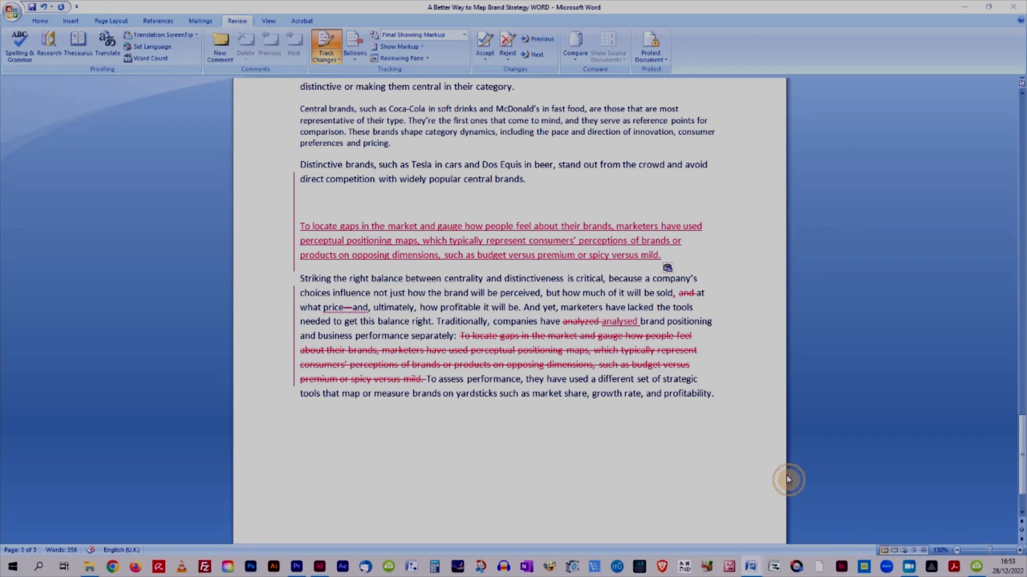
{"action": "scroll", "coordinate": [603, 473], "scroll_direction": "up", "scroll_amount": 10}
{"action": "scroll", "coordinate": [602, 468], "scroll_direction": "up", "scroll_amount": 10}
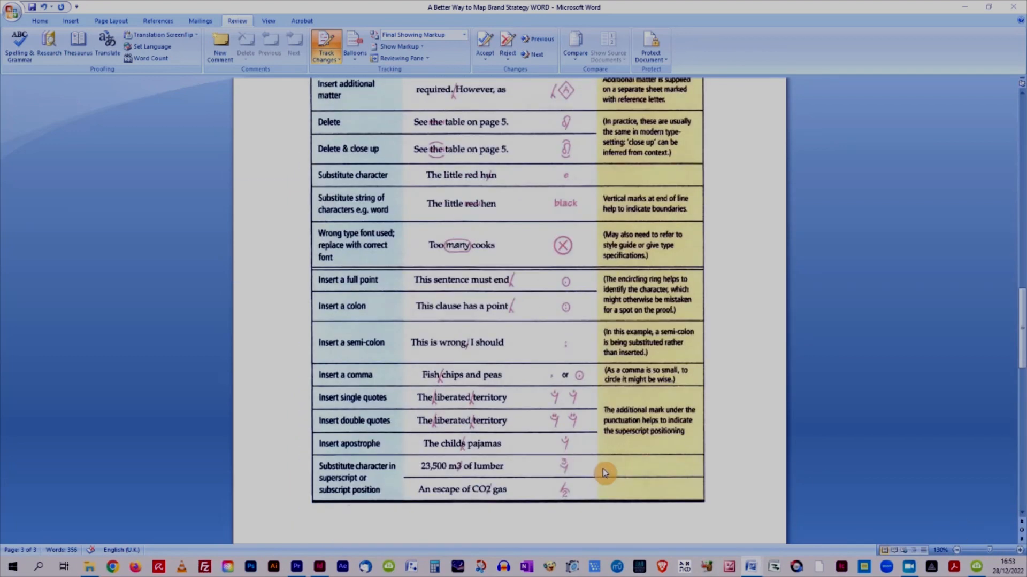